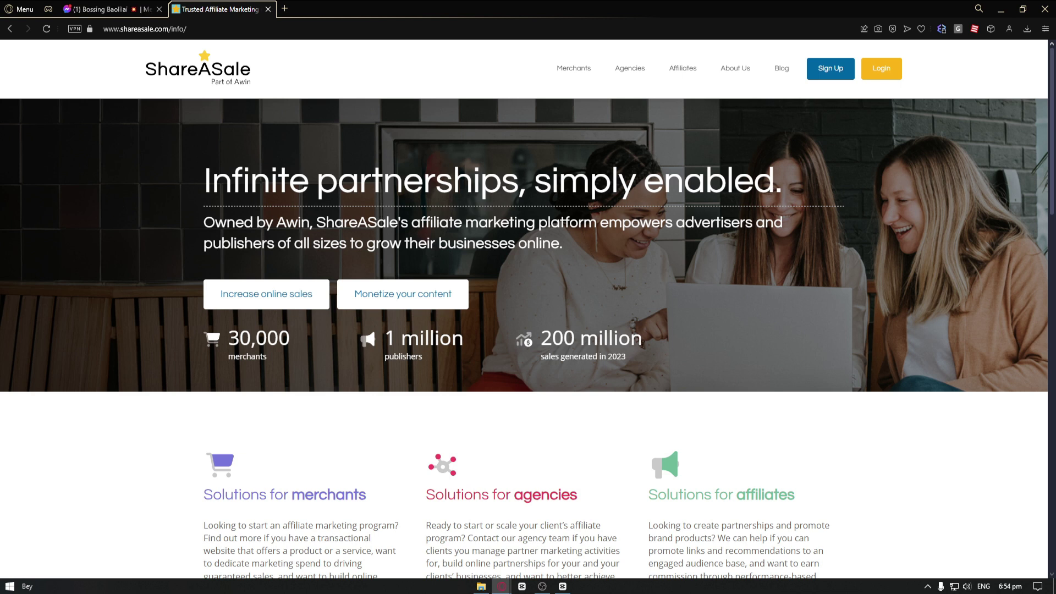
# Bring up ShareASale's sign-up options by account type and look over the page
pyautogui.click(830, 69)
pyautogui.scroll(-4, 702, 246)
pyautogui.scroll(4, 703, 245)
pyautogui.scroll(-5, 704, 248)
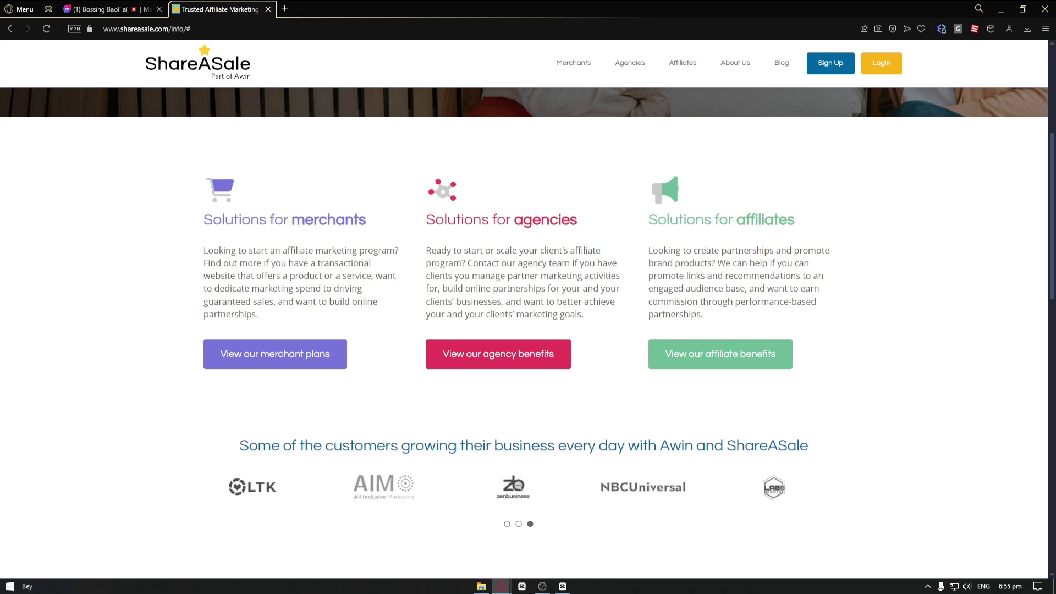
pyautogui.scroll(-1, 767, 240)
pyautogui.scroll(5, 779, 282)
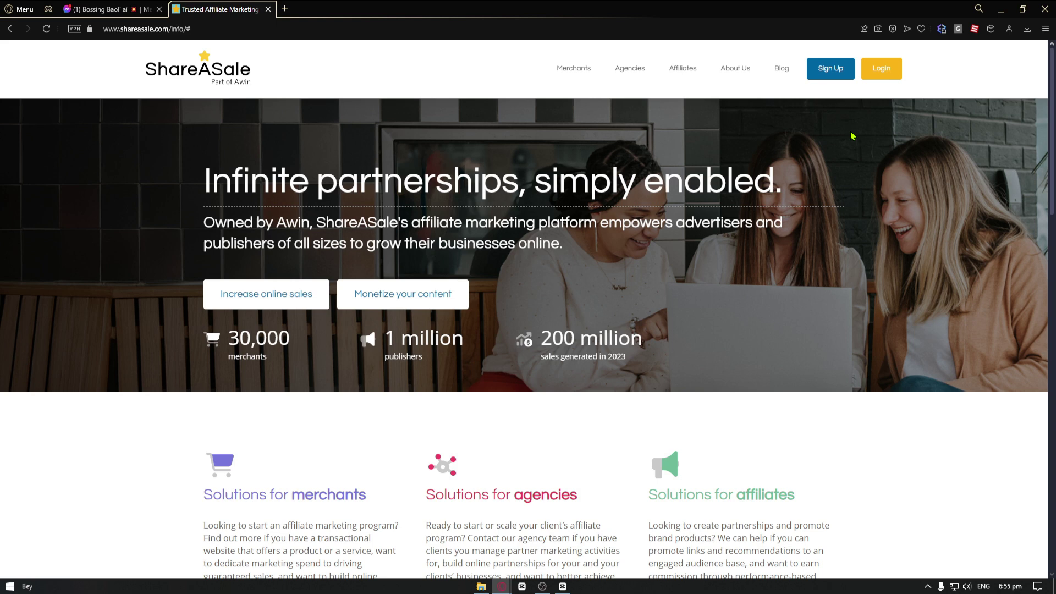
pyautogui.scroll(-4, 547, 165)
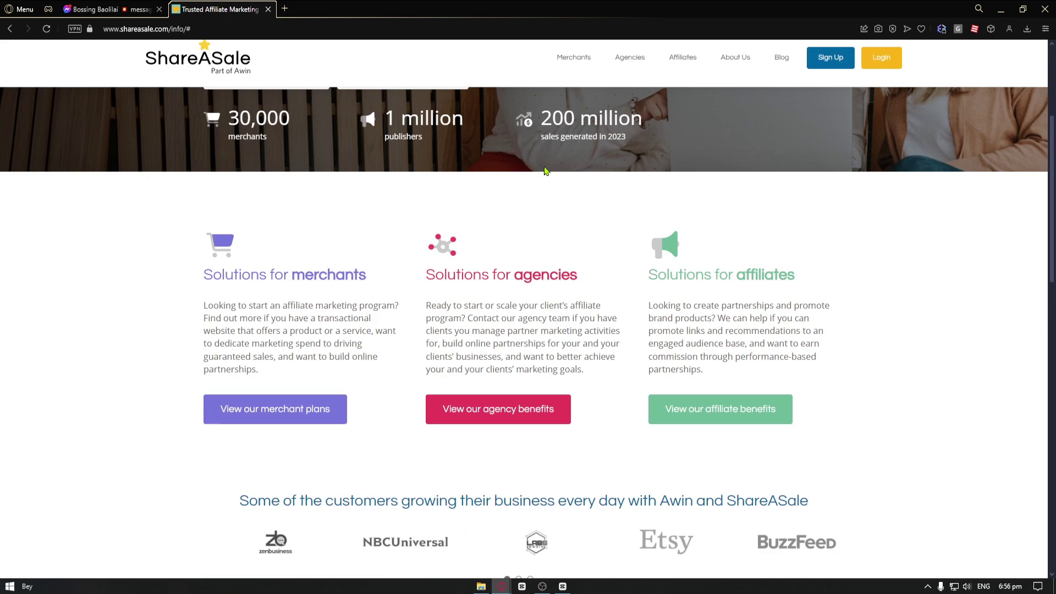
pyautogui.scroll(4, 271, 141)
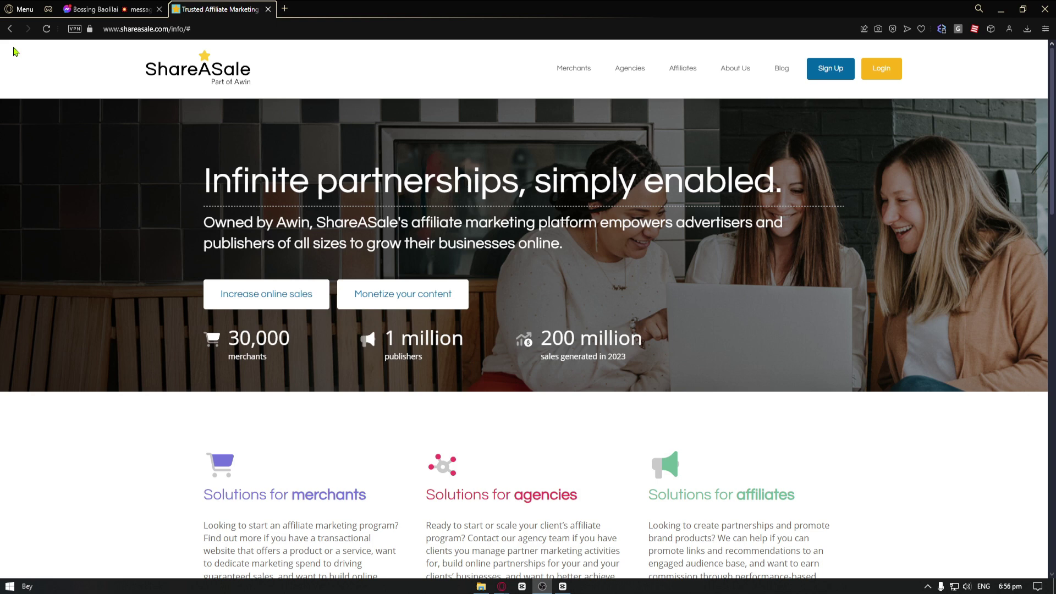
# Return to the Google 'shareasale' results, open ShareASale Affiliate Network, and choose Sign Up → Affiliate
pyautogui.click(11, 29)
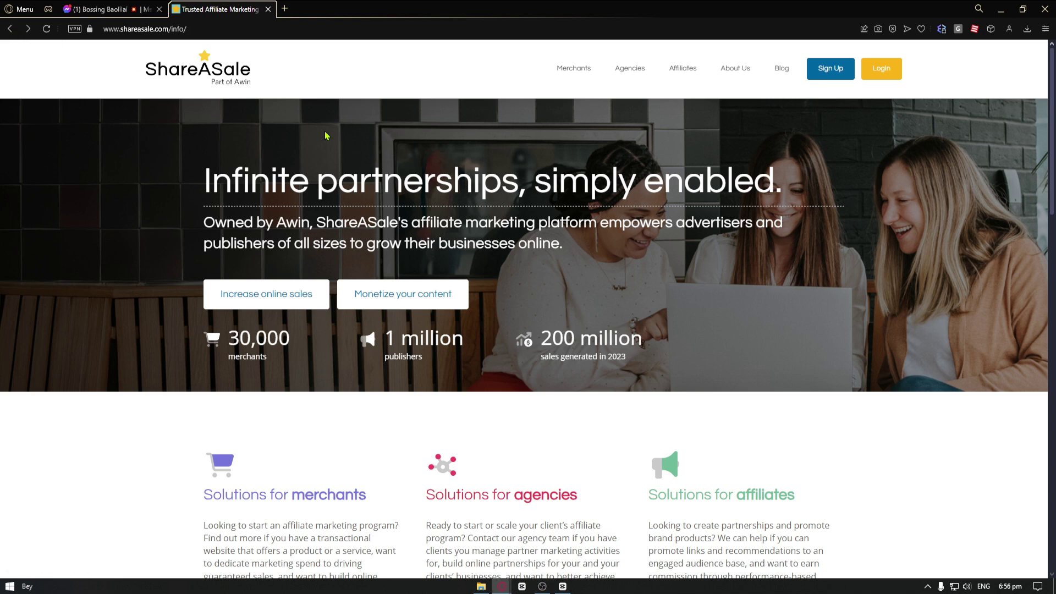
pyautogui.click(11, 29)
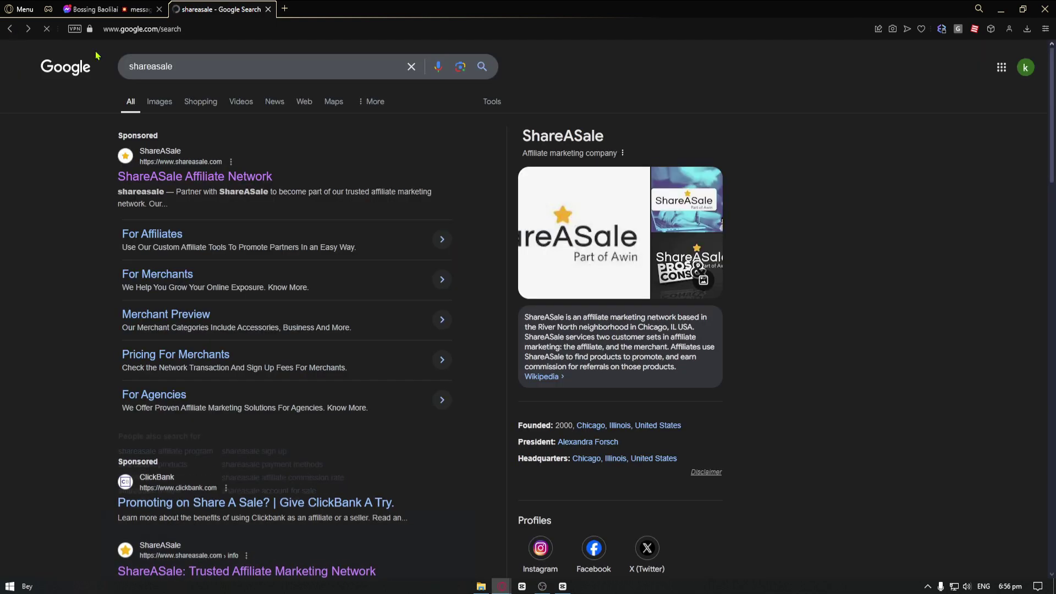
pyautogui.click(177, 177)
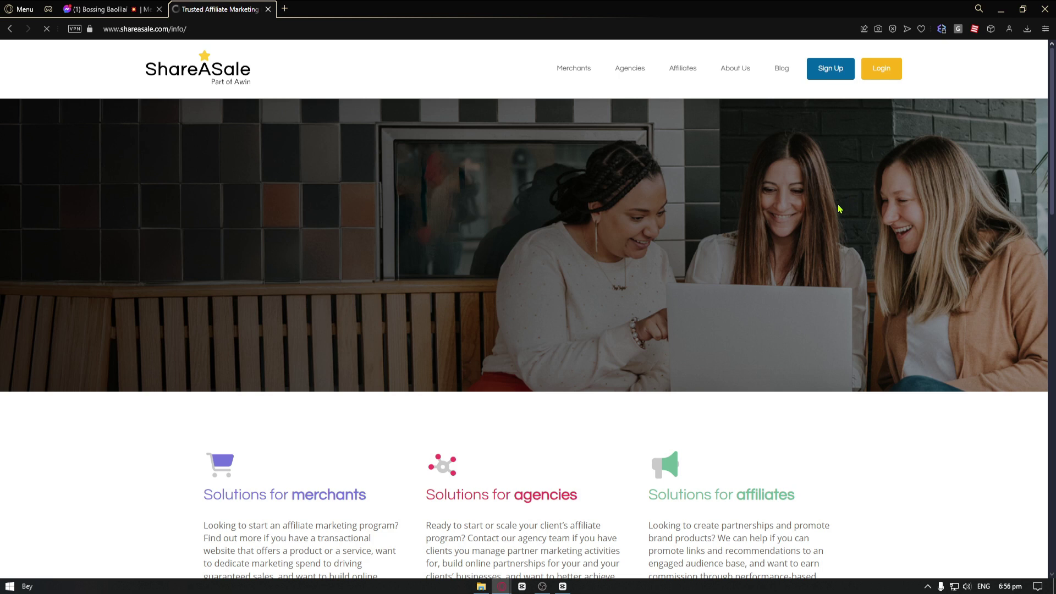
pyautogui.moveTo(831, 70)
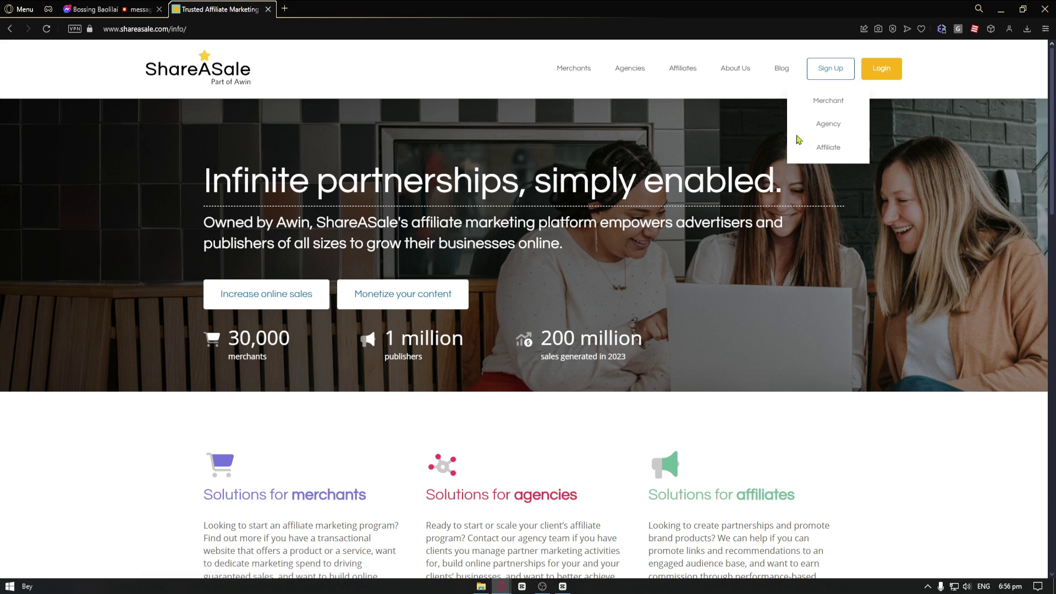
pyautogui.click(819, 154)
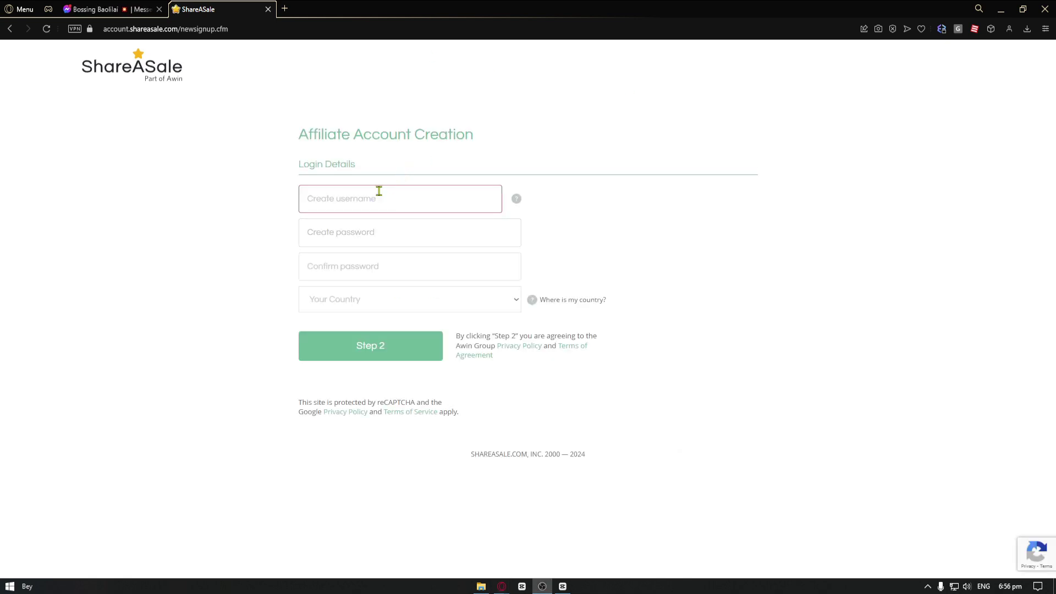
# Enter the chosen username in the login details form
pyautogui.click(355, 208)
pyautogui.click(330, 231)
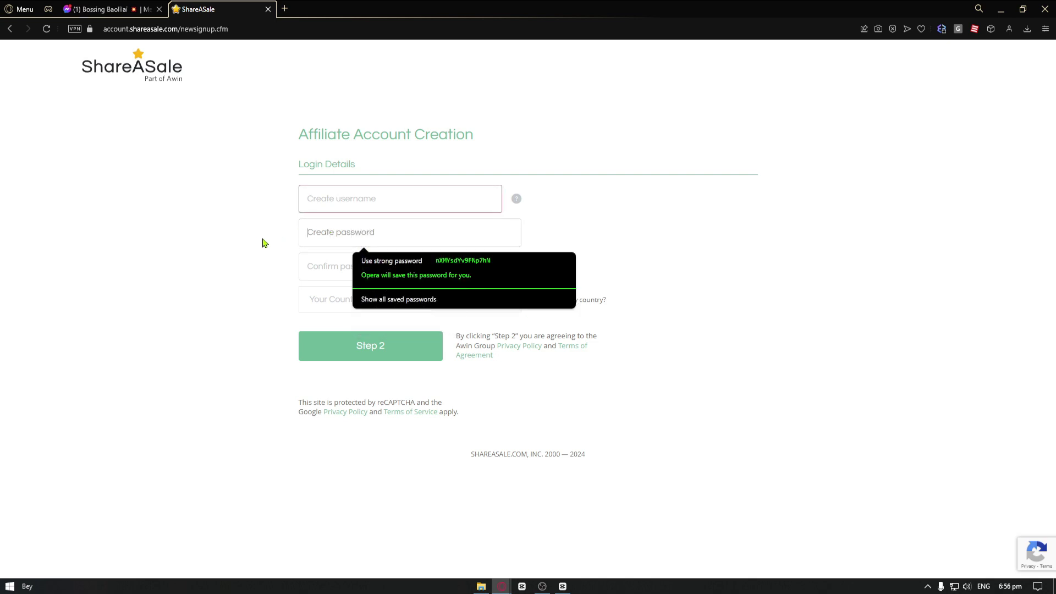
pyautogui.click(324, 264)
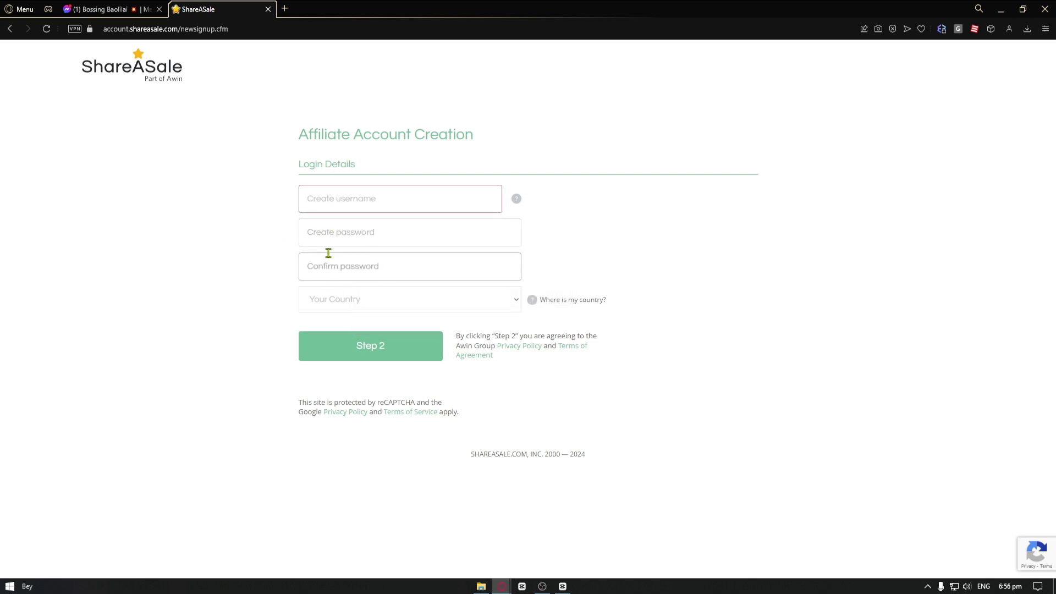
pyautogui.click(349, 200)
pyautogui.write('Deskined')
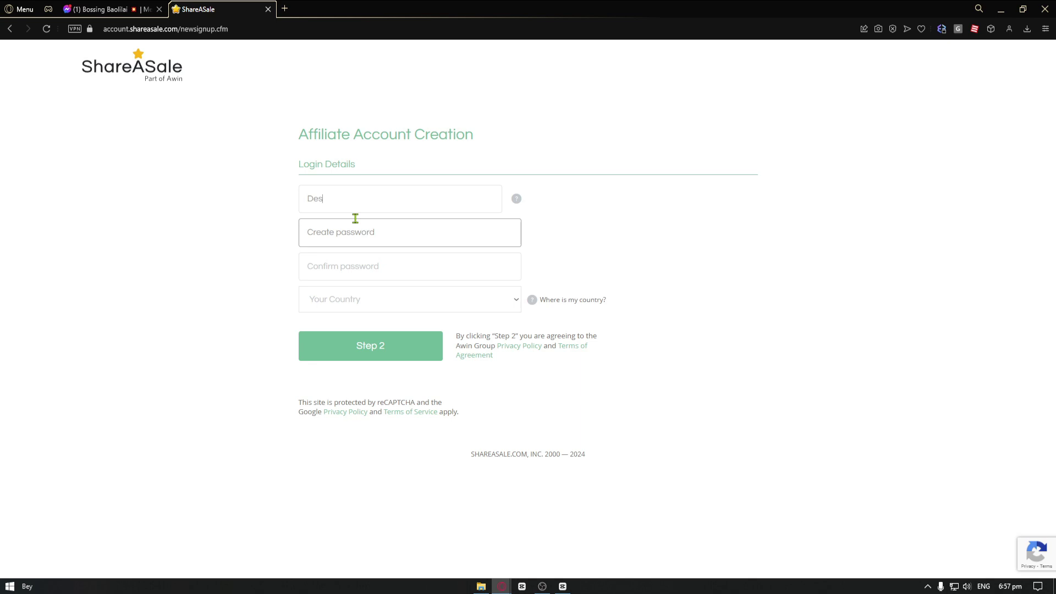
# Fill the password fields, dismiss the browser's password suggestions, and pass the human verification check
pyautogui.click(358, 230)
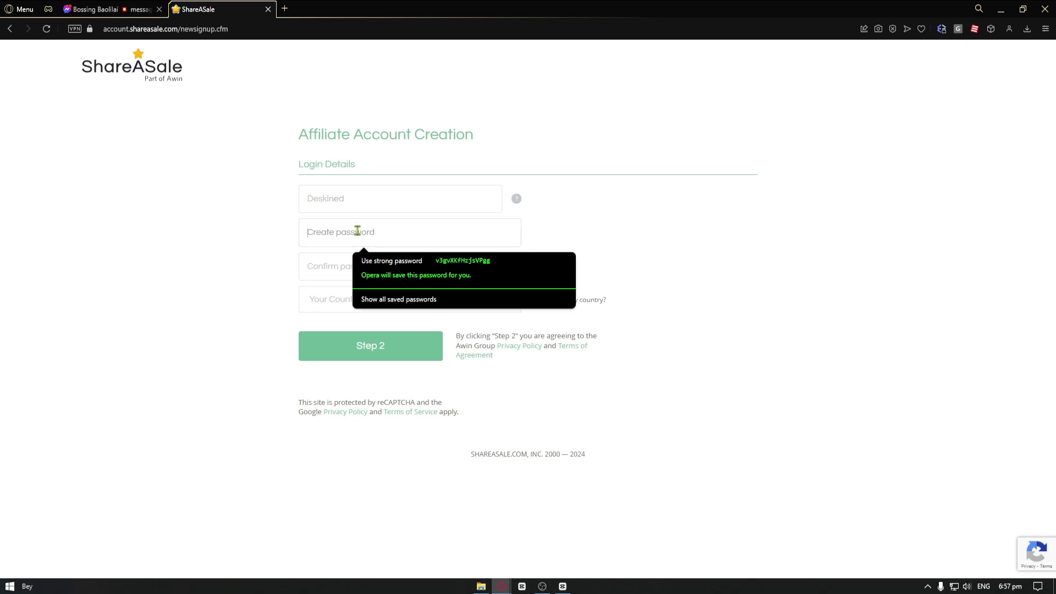
pyautogui.click(559, 216)
pyautogui.click(365, 228)
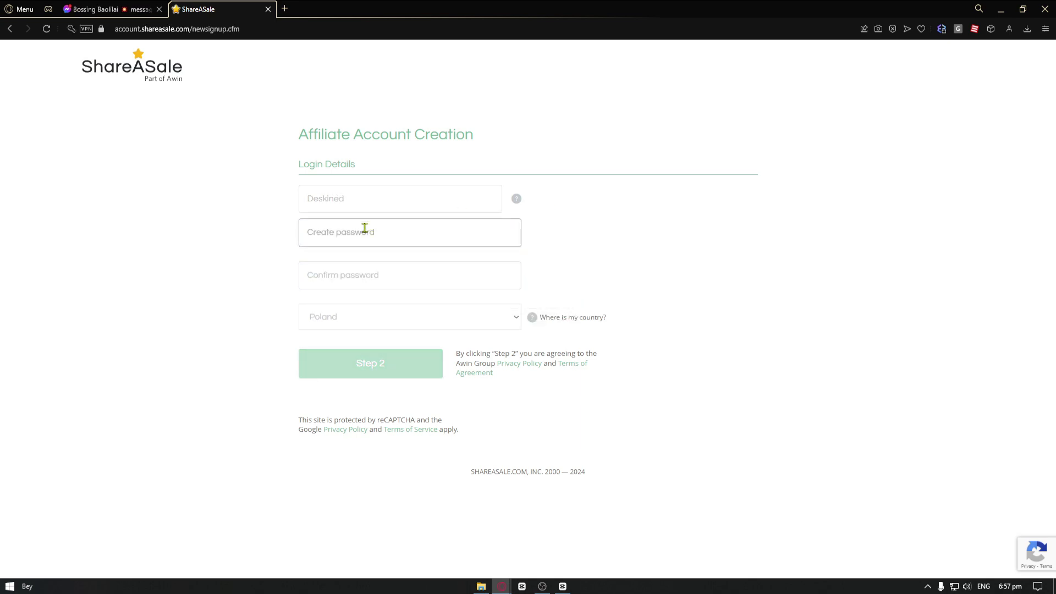
pyautogui.click(581, 247)
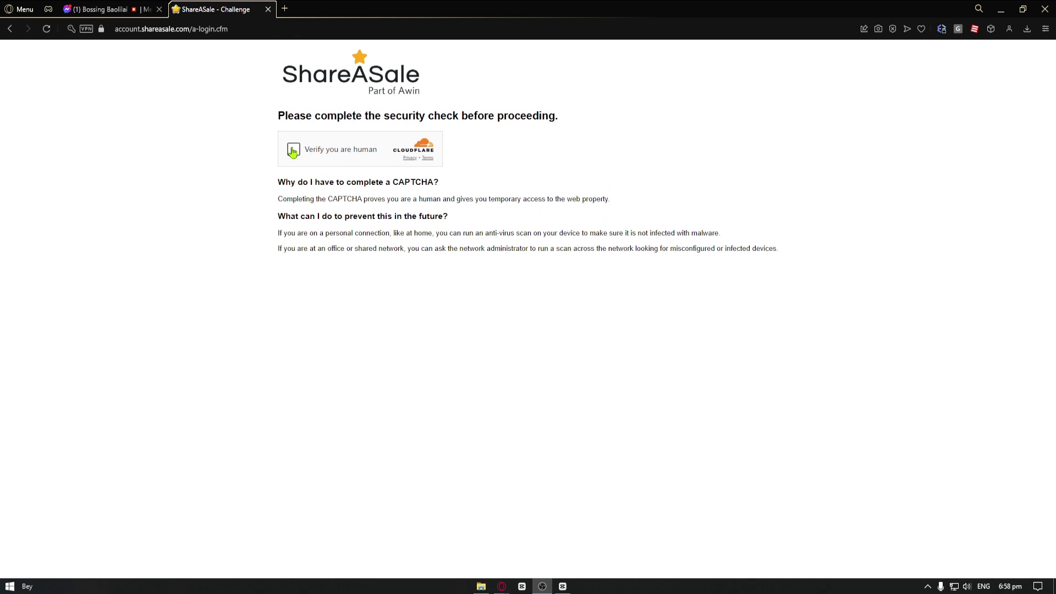
pyautogui.click(293, 152)
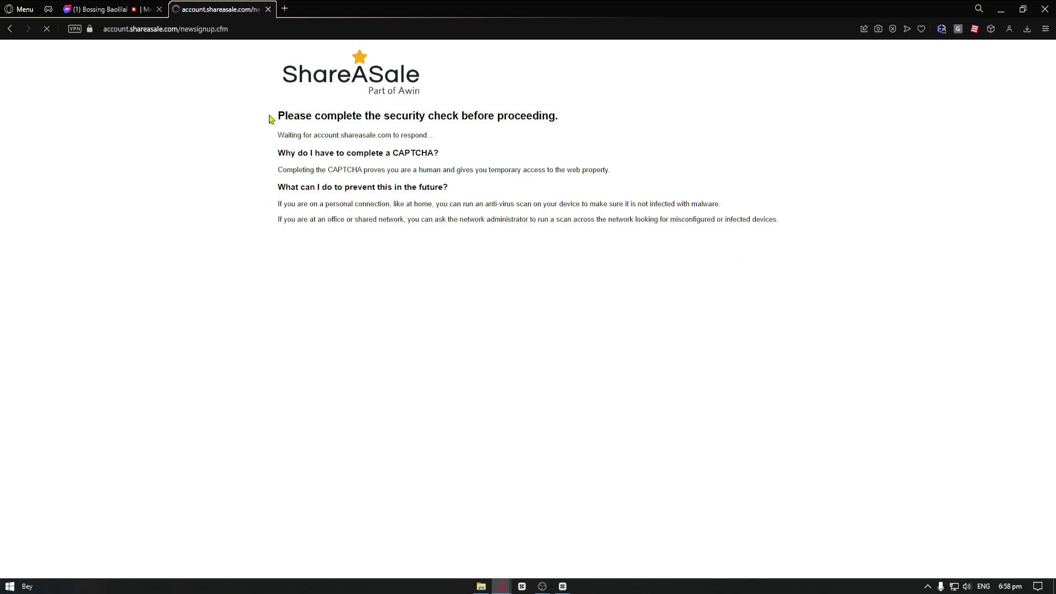
pyautogui.scroll(-2, 268, 119)
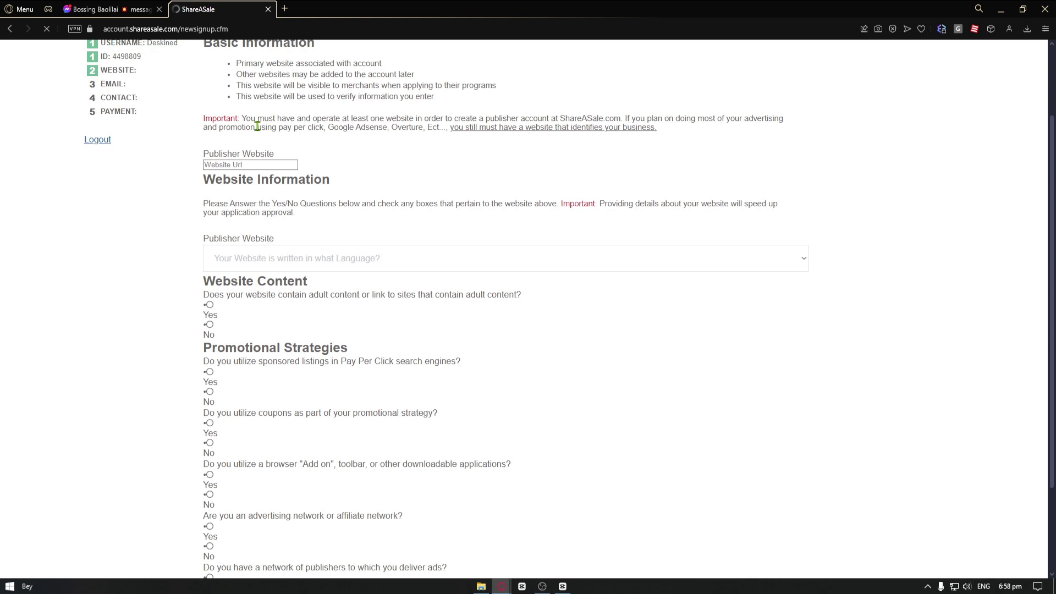
pyautogui.scroll(-2, 257, 126)
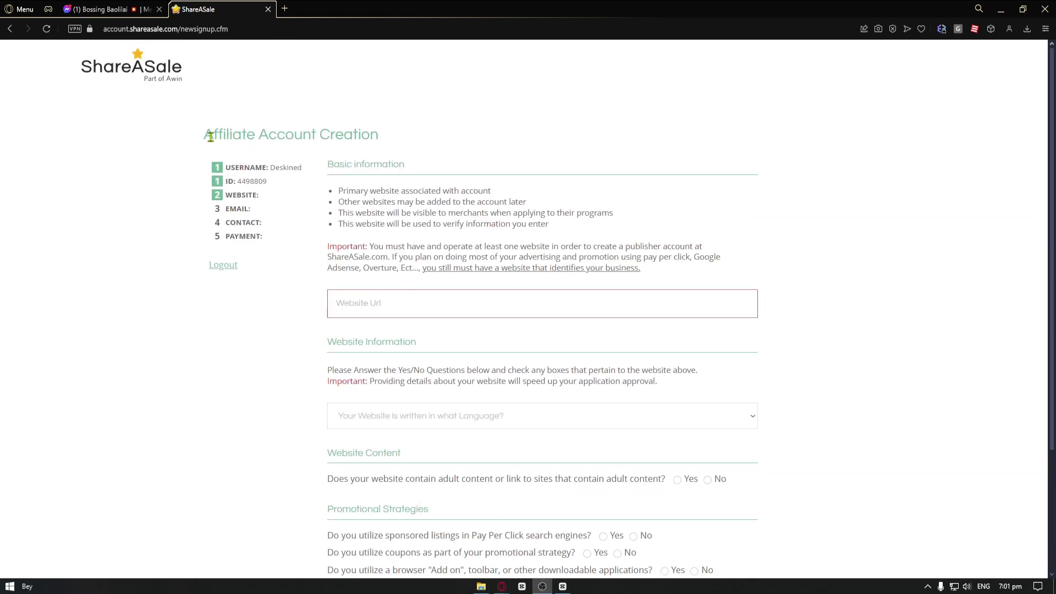
pyautogui.moveTo(204, 134); pyautogui.dragTo(383, 140)
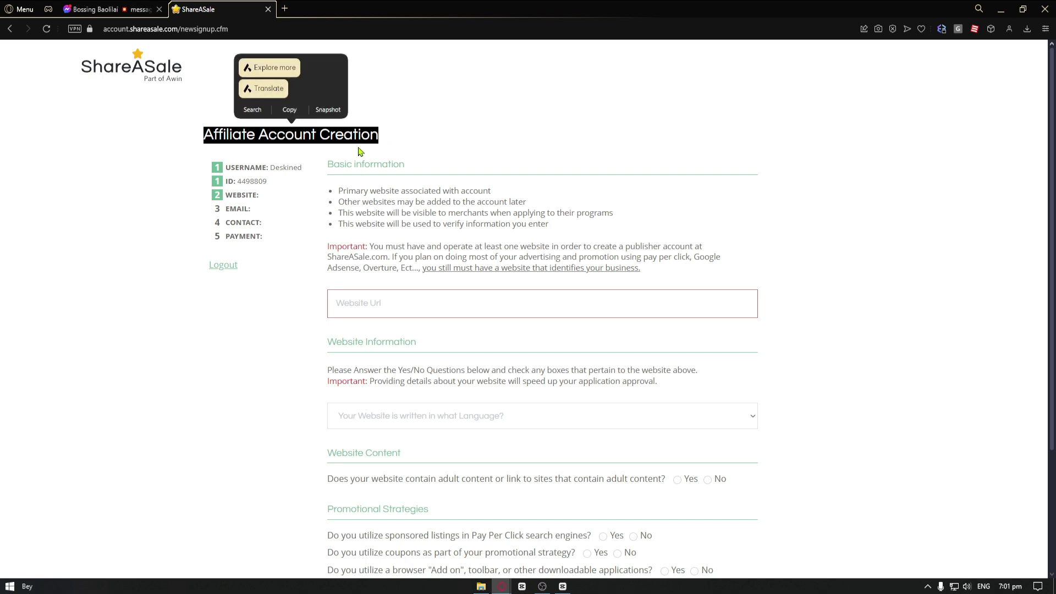
pyautogui.moveTo(332, 163); pyautogui.dragTo(424, 164)
pyautogui.click(423, 165)
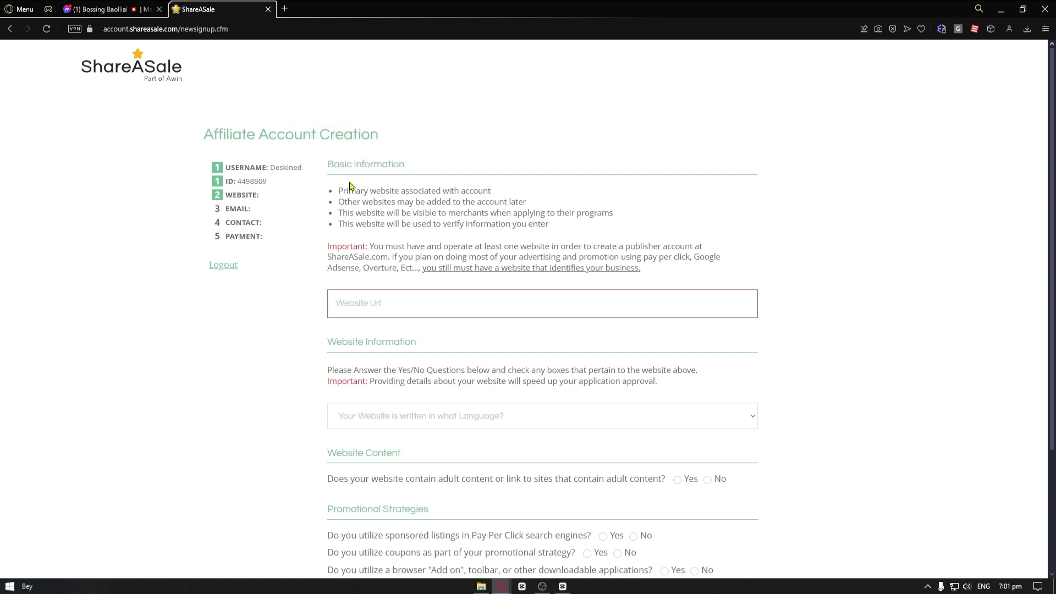
pyautogui.moveTo(338, 189); pyautogui.dragTo(474, 186)
pyautogui.moveTo(362, 201); pyautogui.dragTo(493, 199)
pyautogui.click(512, 205)
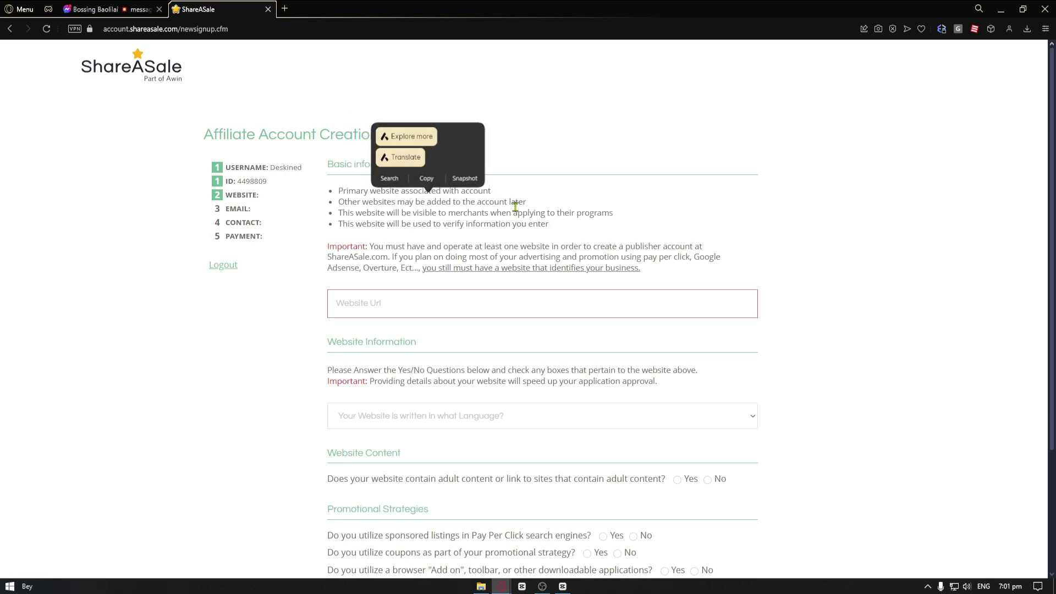
pyautogui.scroll(-3, 513, 207)
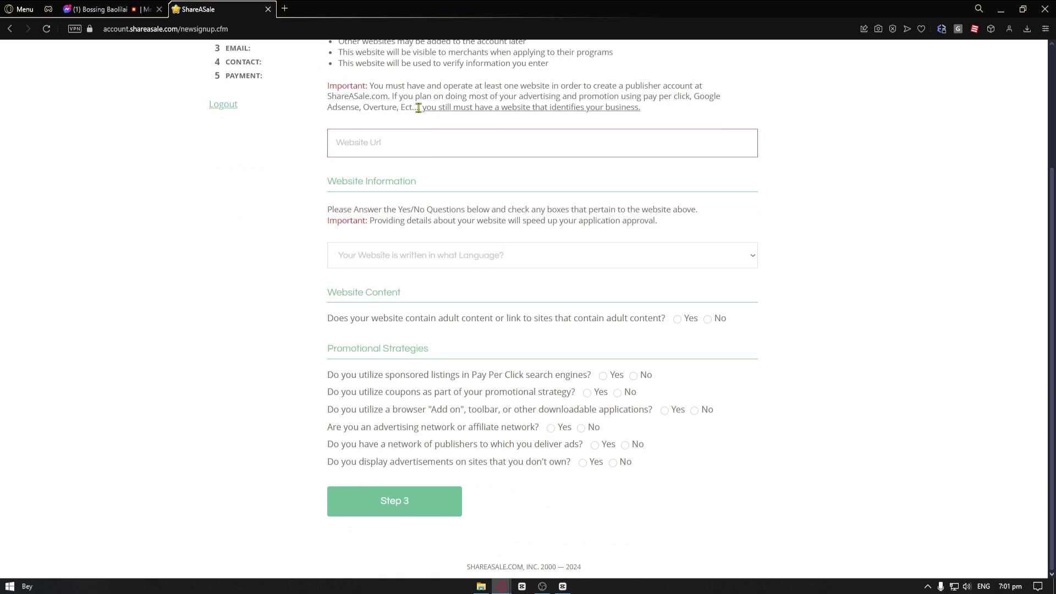
pyautogui.scroll(1, 418, 108)
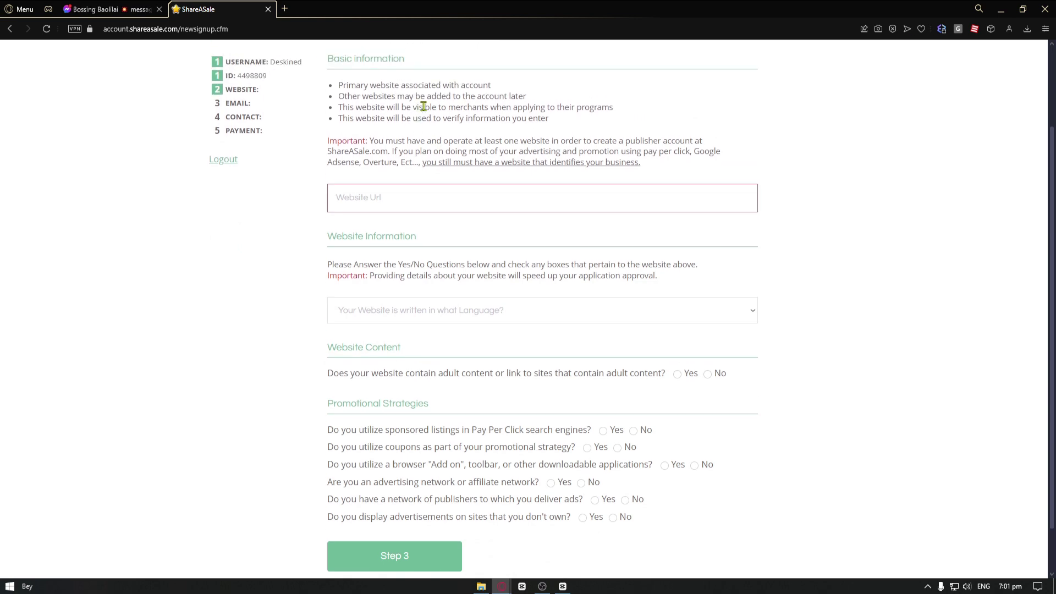
pyautogui.moveTo(338, 137); pyautogui.dragTo(557, 151)
pyautogui.click(406, 140)
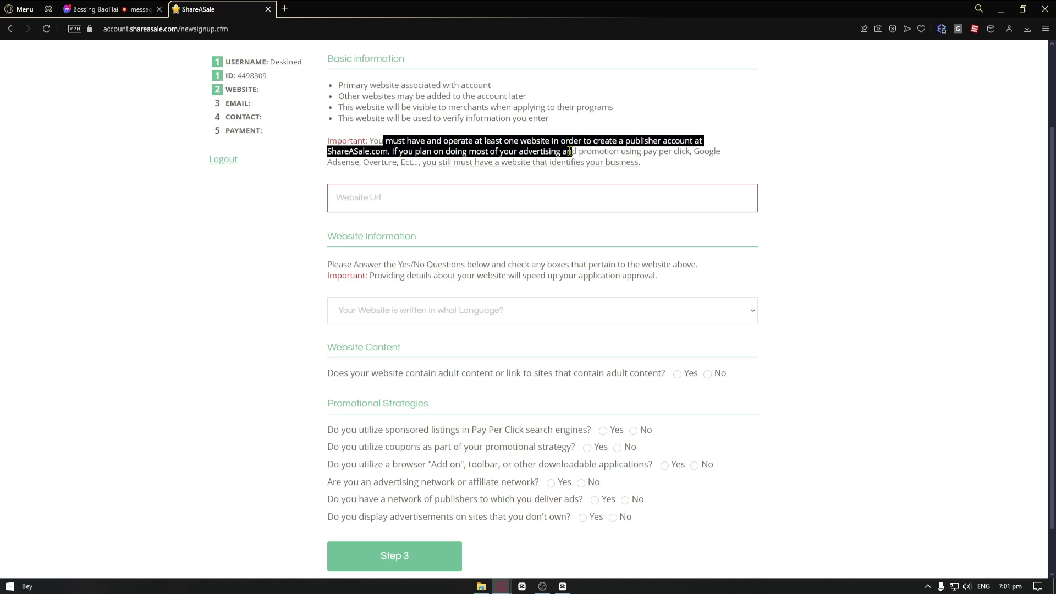
pyautogui.moveTo(570, 151); pyautogui.dragTo(419, 164)
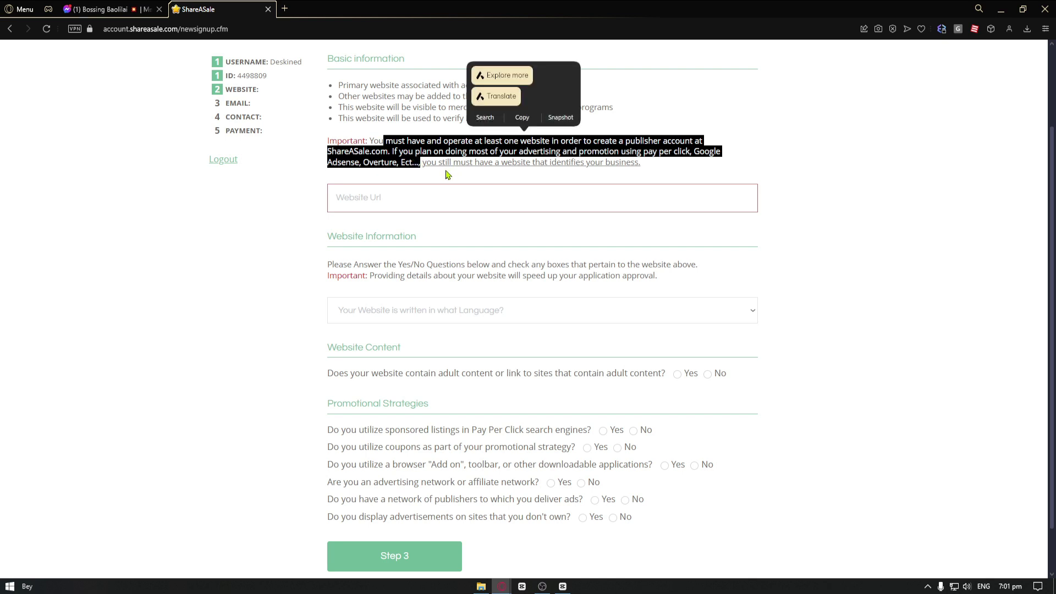
pyautogui.click(487, 174)
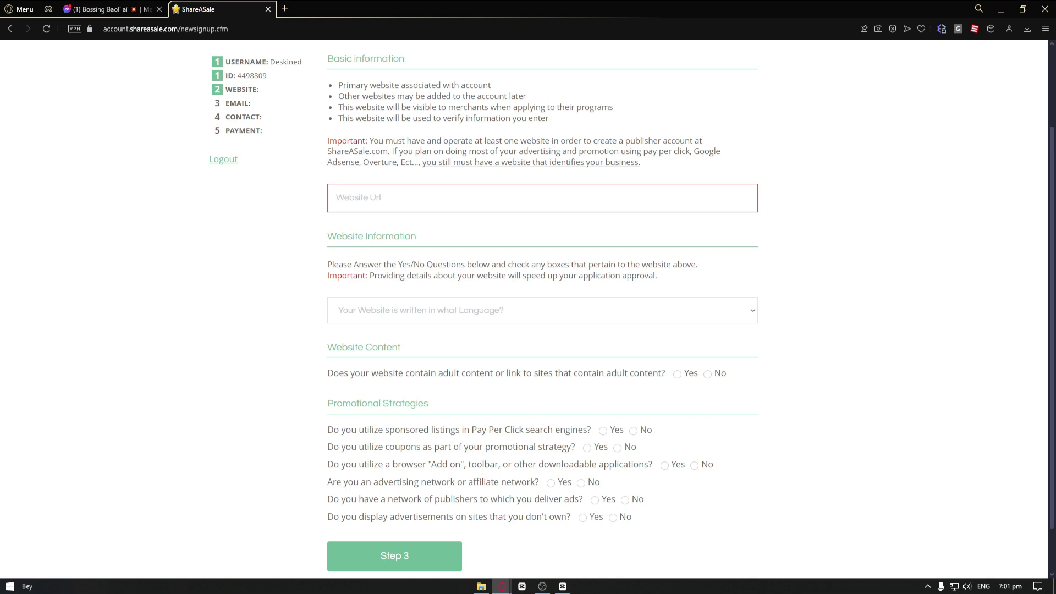
# Paste the YouTube channel address as the Website Url and choose English as the website language
pyautogui.click(407, 204)
pyautogui.write('https://www.youtube.com')
pyautogui.scroll(-1, 506, 241)
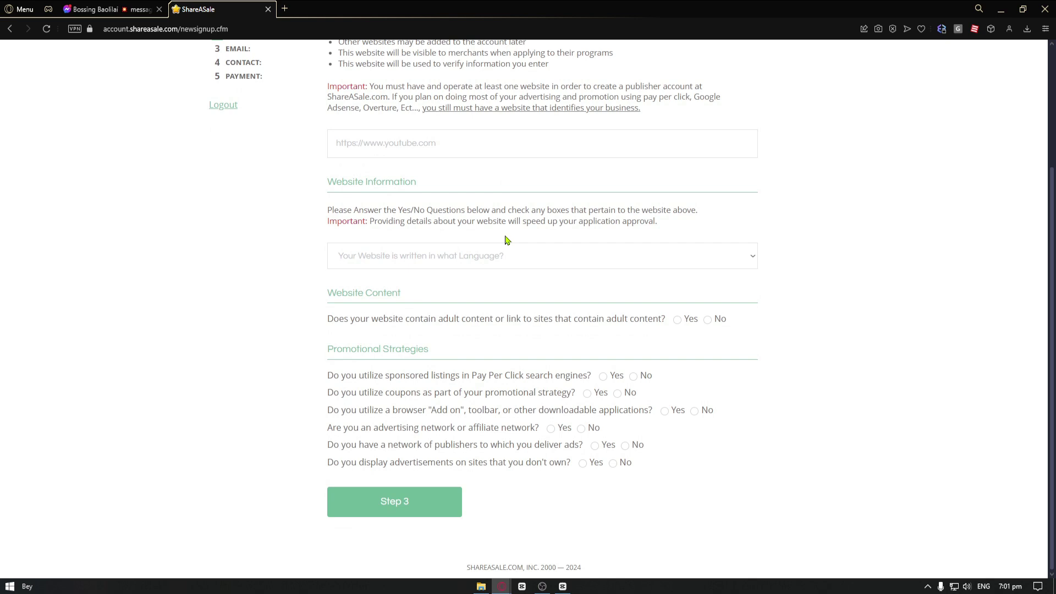
pyautogui.moveTo(320, 185); pyautogui.dragTo(449, 190)
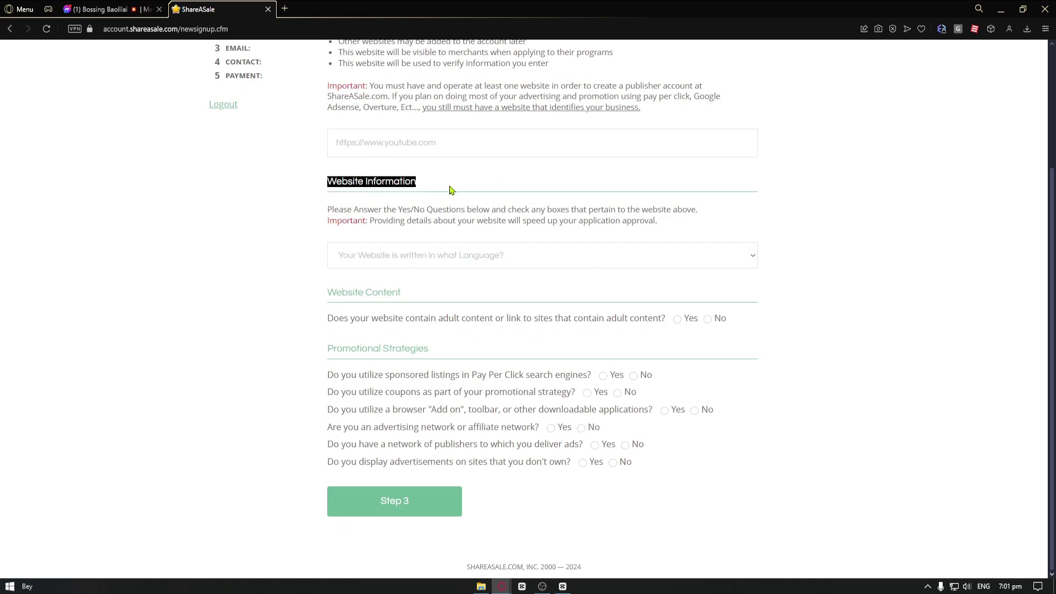
pyautogui.click(449, 190)
pyautogui.moveTo(328, 189); pyautogui.dragTo(455, 192)
pyautogui.click(455, 192)
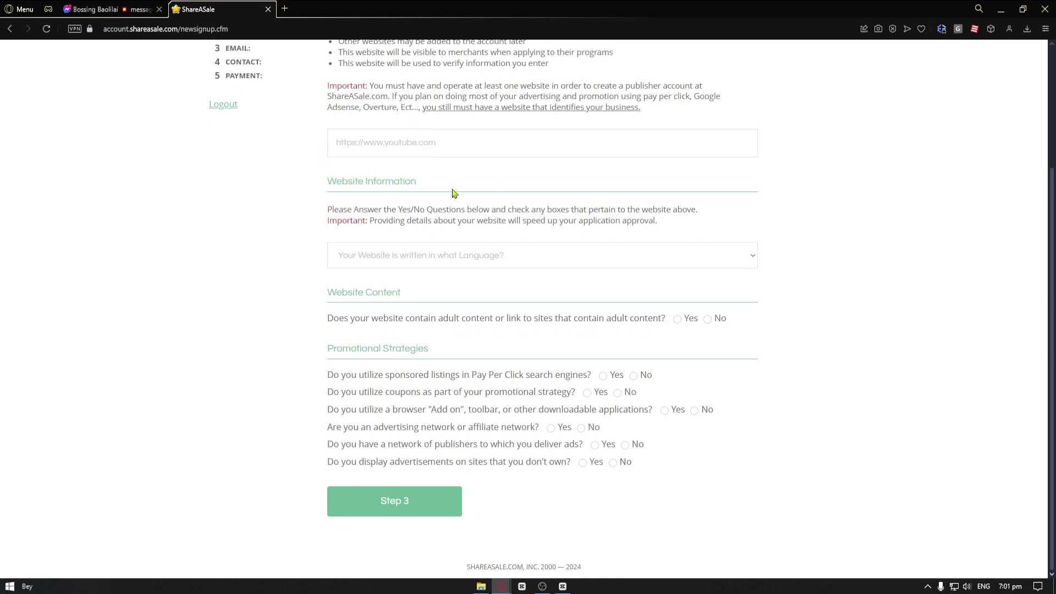
pyautogui.click(429, 268)
pyautogui.click(452, 295)
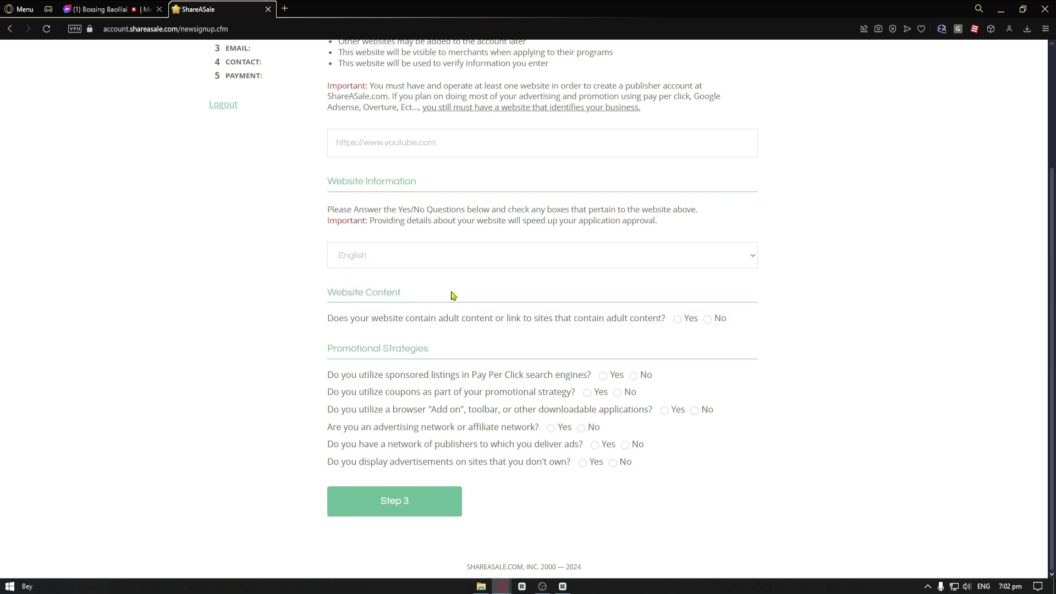
# Answer No to the adult-content, Pay Per Click and coupon questions
pyautogui.moveTo(320, 299); pyautogui.dragTo(436, 302)
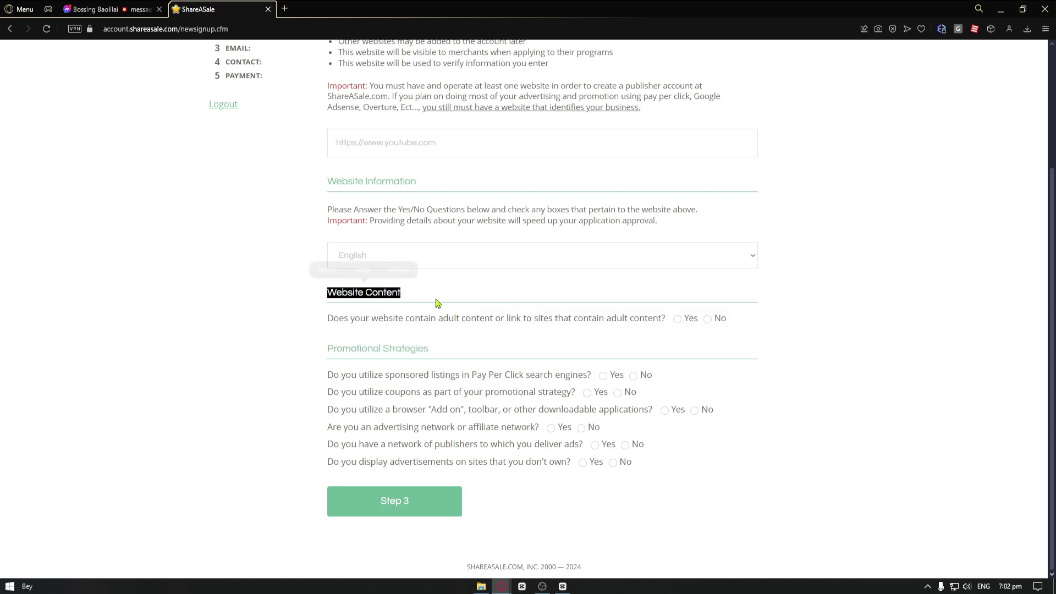
pyautogui.click(327, 324)
pyautogui.moveTo(327, 324); pyautogui.dragTo(629, 342)
pyautogui.click(705, 337)
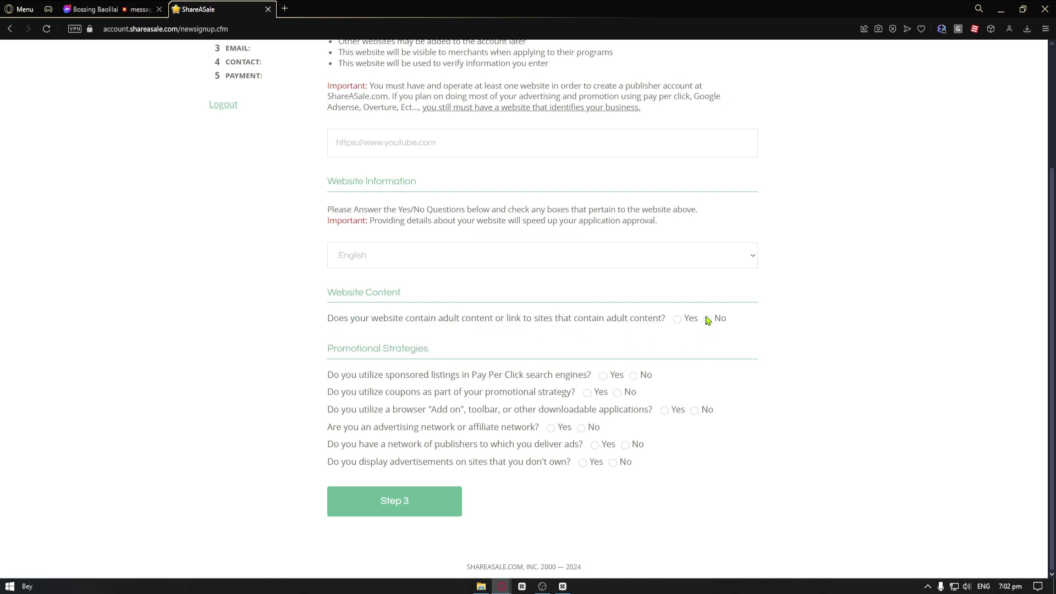
pyautogui.click(708, 320)
pyautogui.moveTo(328, 352); pyautogui.dragTo(513, 360)
pyautogui.click(379, 373)
pyautogui.click(633, 378)
pyautogui.click(616, 394)
# Answer No to browser add-ons, Yes to being an affiliate network, No to others' ads, then submit
pyautogui.moveTo(703, 419); pyautogui.dragTo(698, 415)
pyautogui.click(694, 413)
pyautogui.click(550, 429)
pyautogui.click(612, 462)
pyautogui.scroll(2, 612, 467)
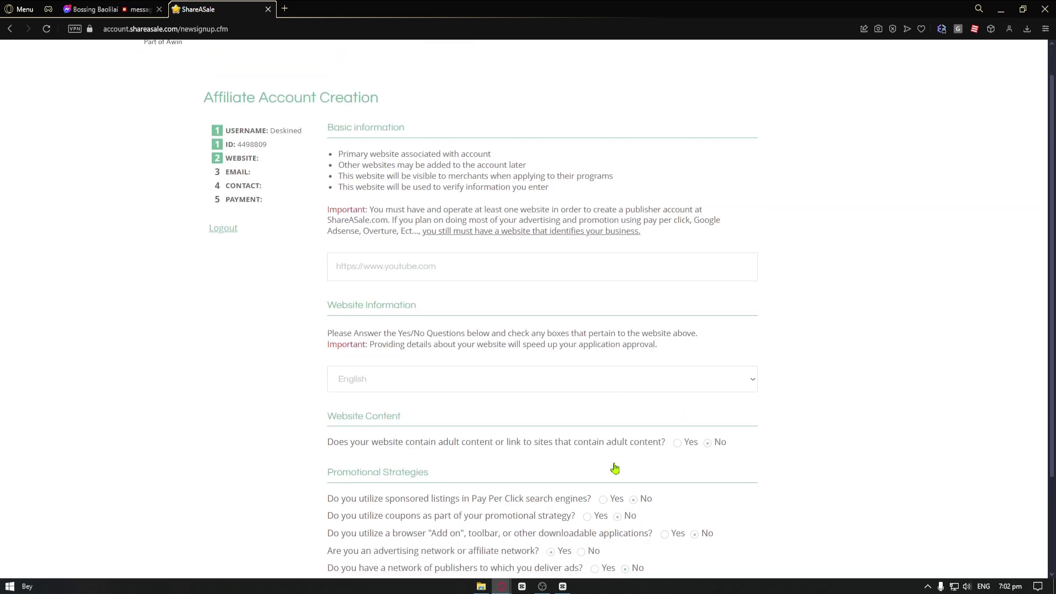
pyautogui.scroll(-2, 550, 484)
pyautogui.click(396, 499)
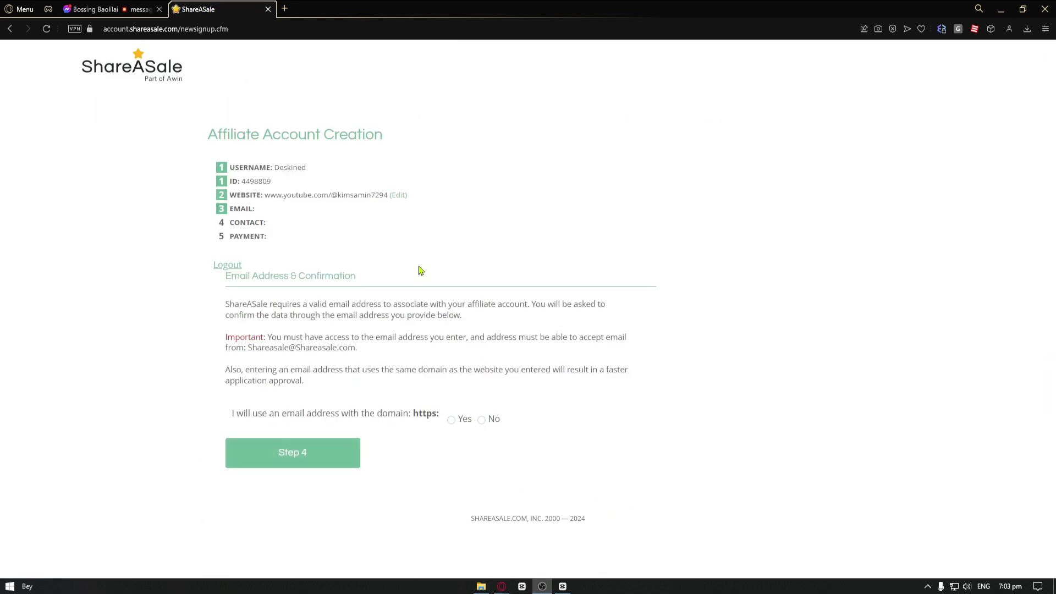
# Select No for using an email on the website's domain and place the caret in the Email Address field
pyautogui.click(395, 296)
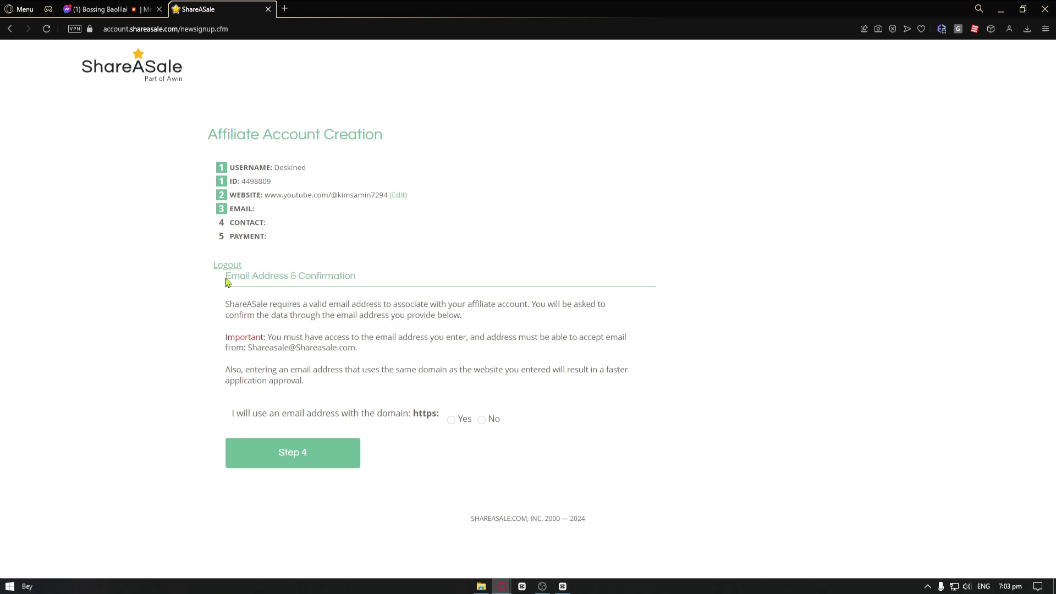
pyautogui.moveTo(227, 281); pyautogui.dragTo(348, 275)
pyautogui.click(310, 312)
pyautogui.moveTo(260, 335); pyautogui.dragTo(599, 337)
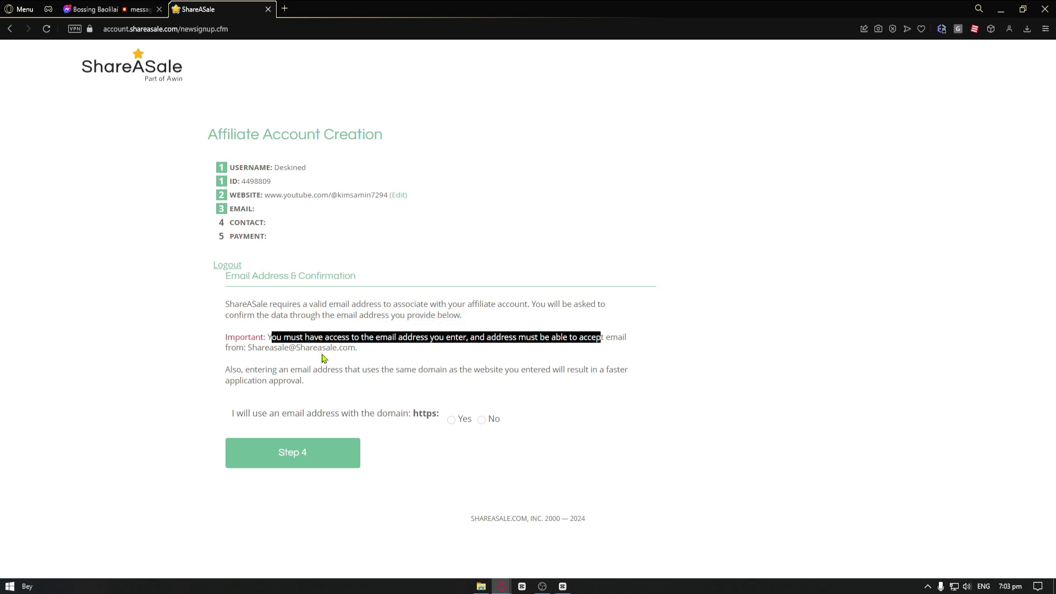
pyautogui.click(397, 362)
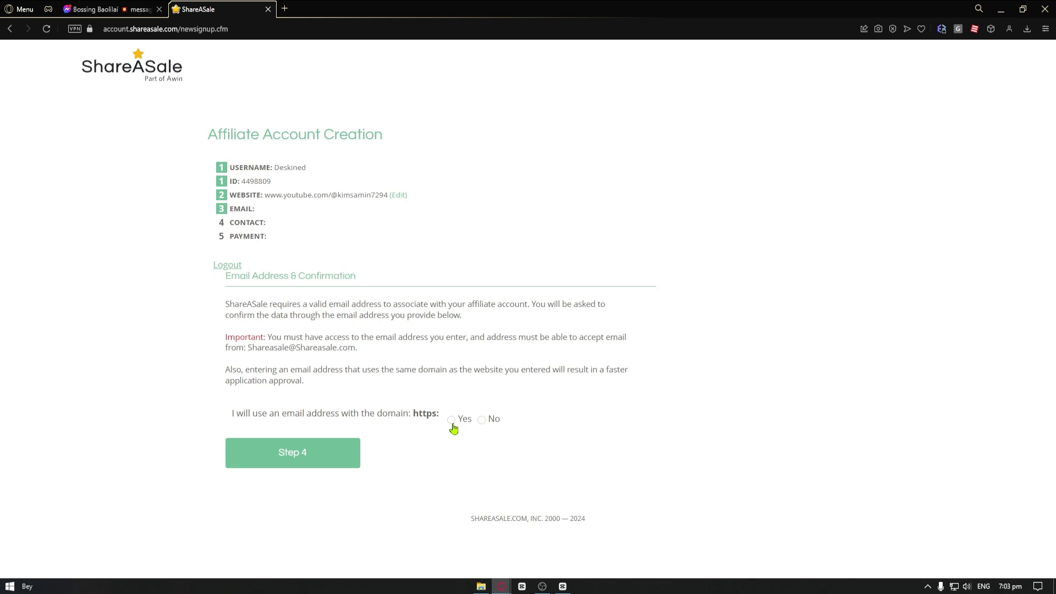
pyautogui.click(481, 423)
pyautogui.click(441, 480)
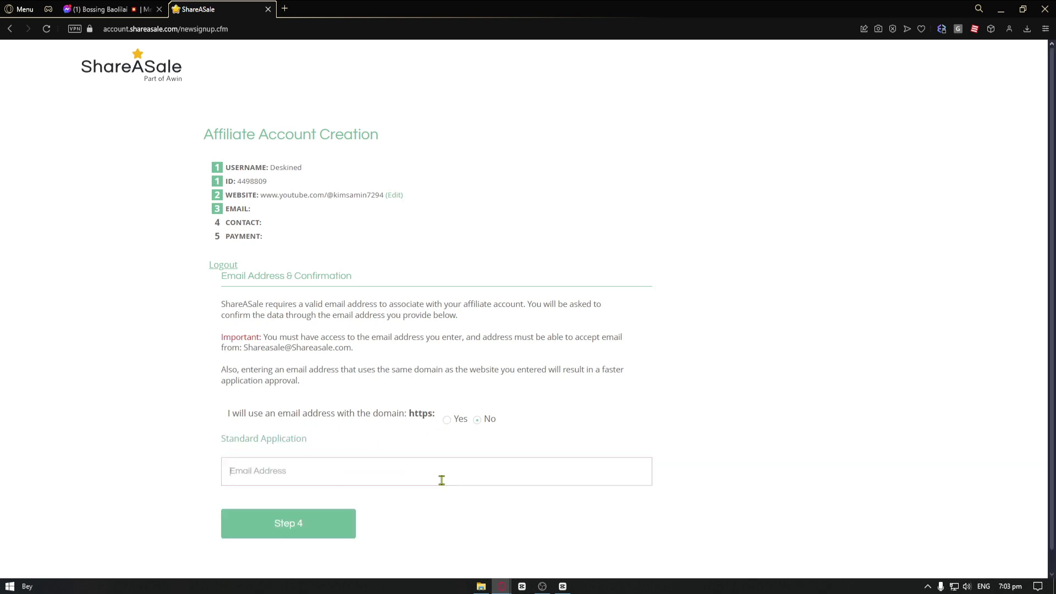
pyautogui.moveTo(356, 415); pyautogui.dragTo(438, 419)
pyautogui.click(362, 458)
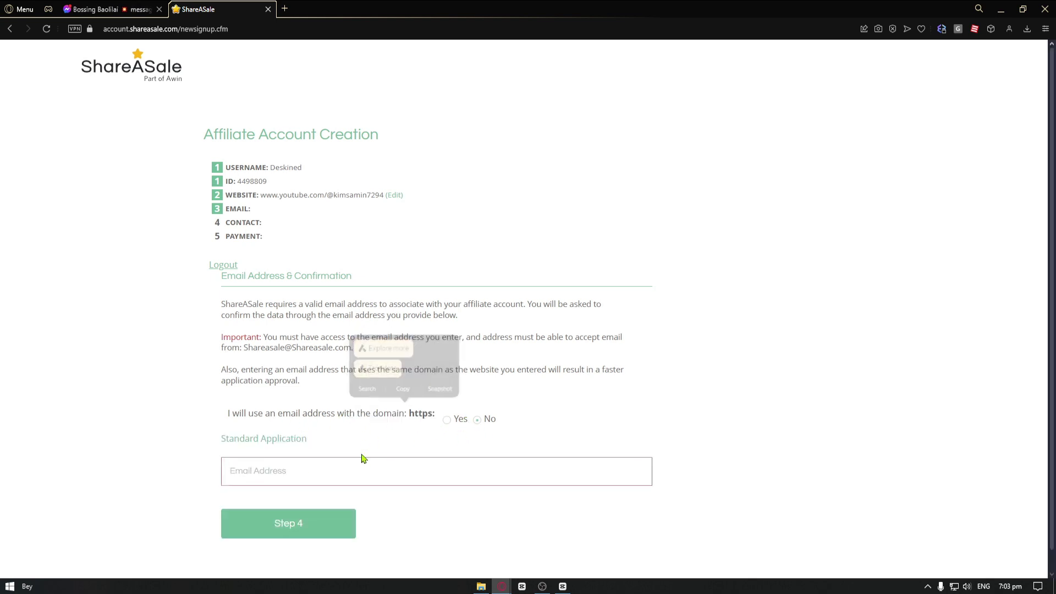
pyautogui.click(327, 478)
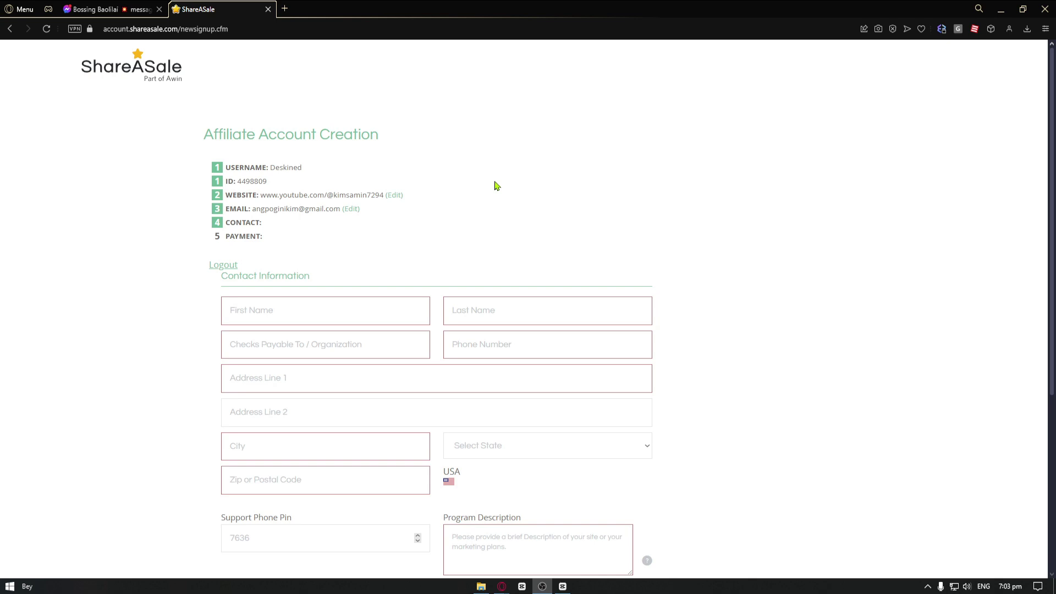
# Start on the Contact Information name fields, dismissing the autofill suggestions
pyautogui.scroll(-1, 496, 186)
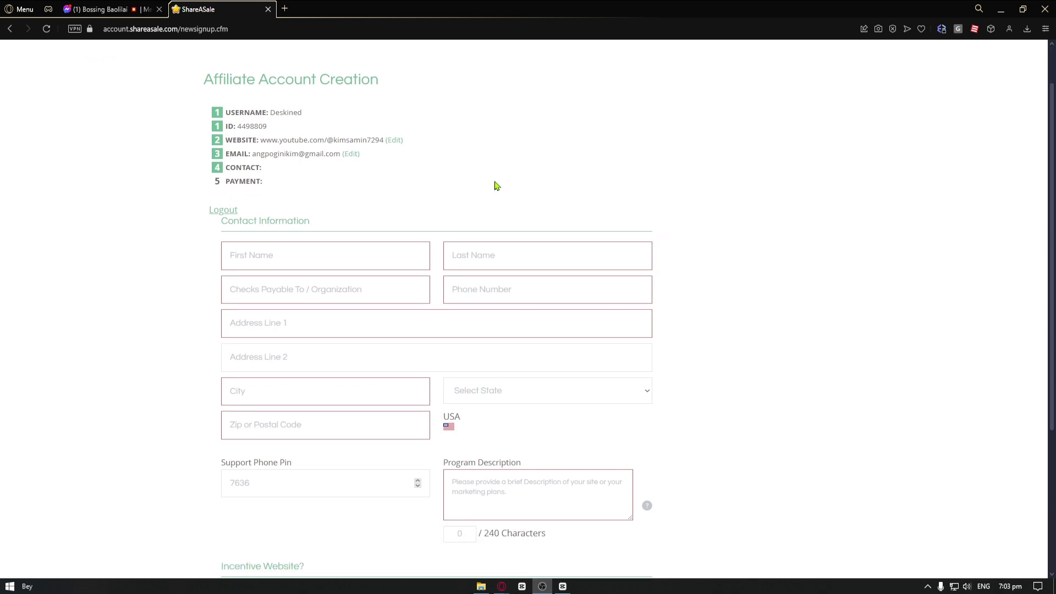
pyautogui.scroll(-1, 492, 186)
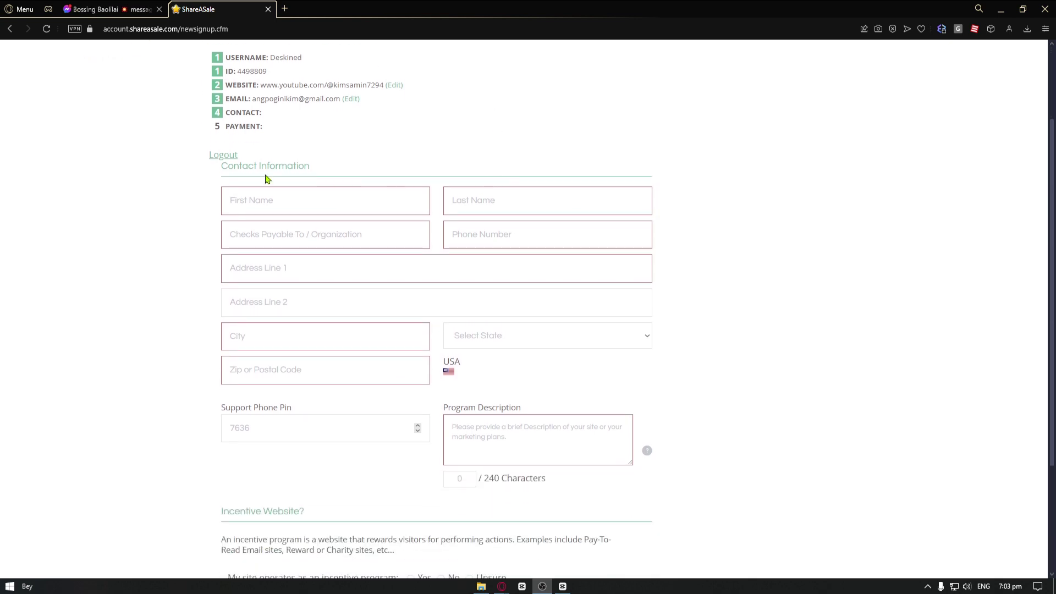
pyautogui.moveTo(222, 172); pyautogui.dragTo(339, 174)
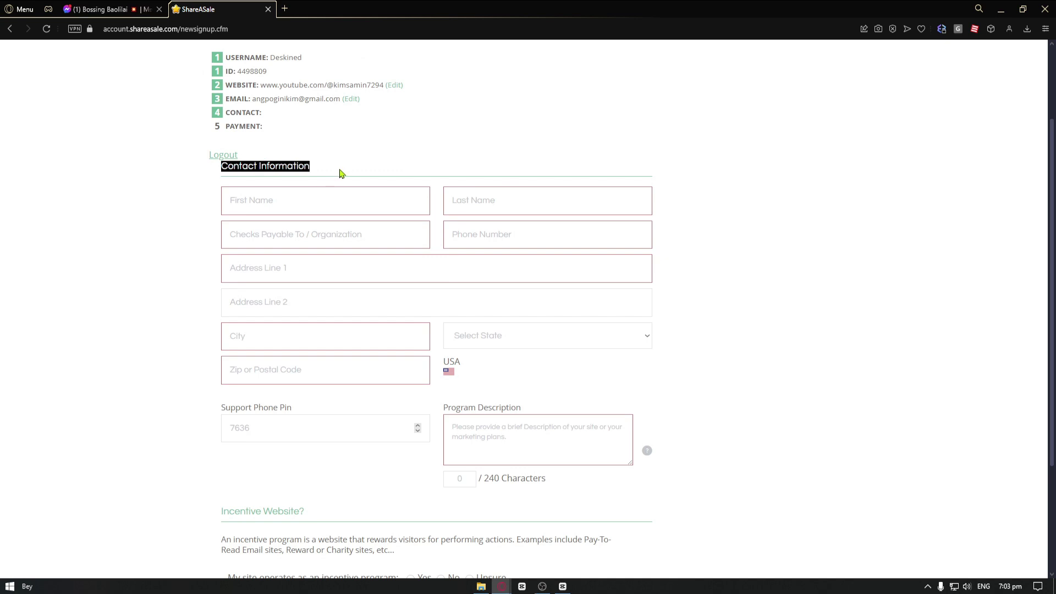
pyautogui.click(202, 217)
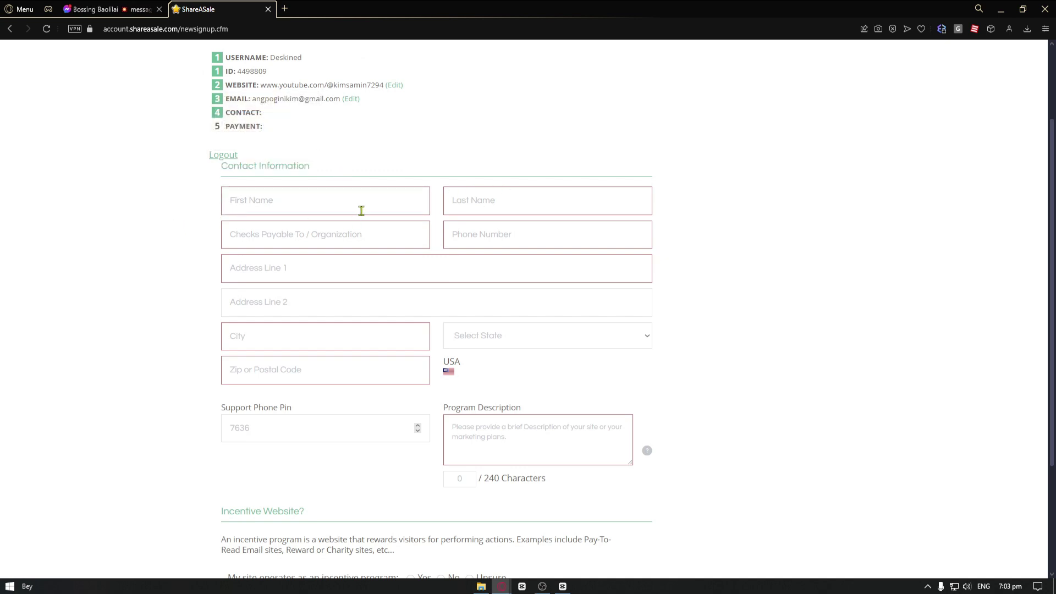
pyautogui.click(365, 202)
pyautogui.click(489, 205)
pyautogui.click(577, 165)
# Answer No to the incentive program question and select 'No, I do not own the domain.'
pyautogui.scroll(-2, 367, 275)
pyautogui.scroll(-1, 337, 294)
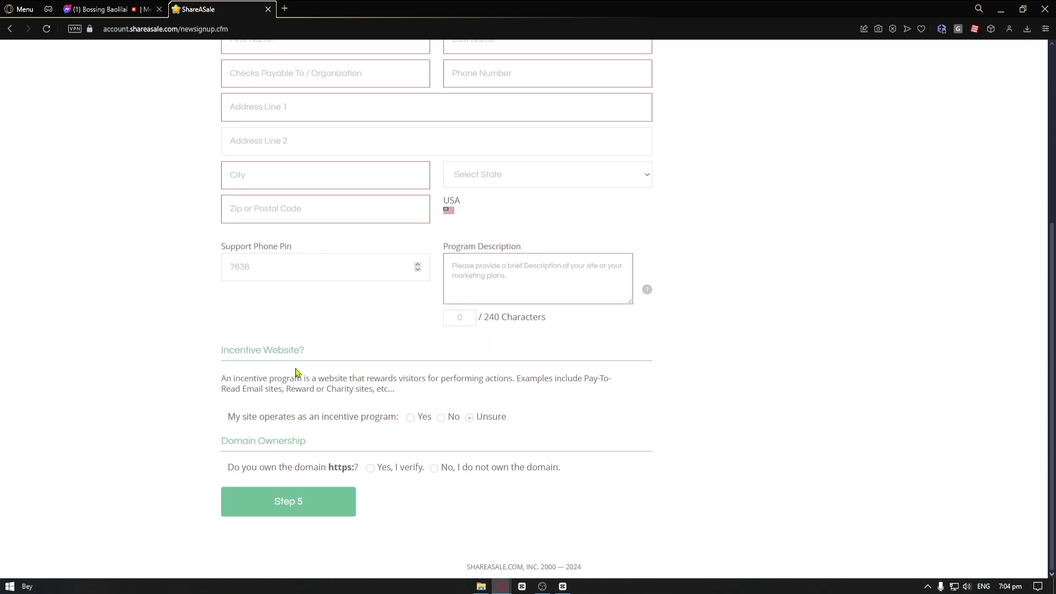
pyautogui.moveTo(215, 357); pyautogui.dragTo(489, 397)
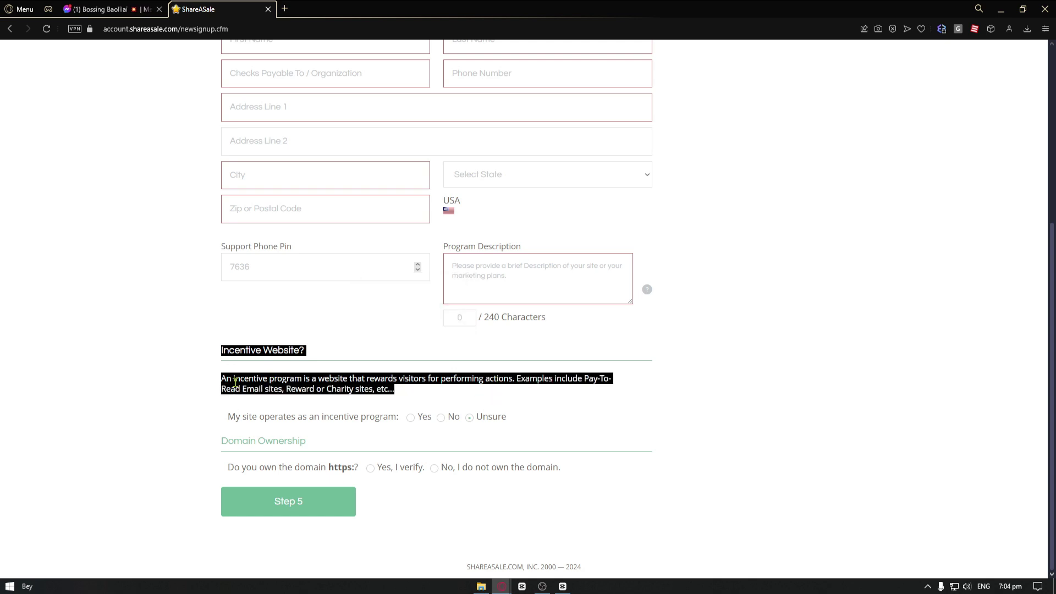
pyautogui.moveTo(295, 379)
pyautogui.mouseDown()
pyautogui.moveTo(636, 382)
pyautogui.moveTo(259, 378)
pyautogui.moveTo(246, 398)
pyautogui.moveTo(302, 389)
pyautogui.mouseUp()
pyautogui.click(347, 392)
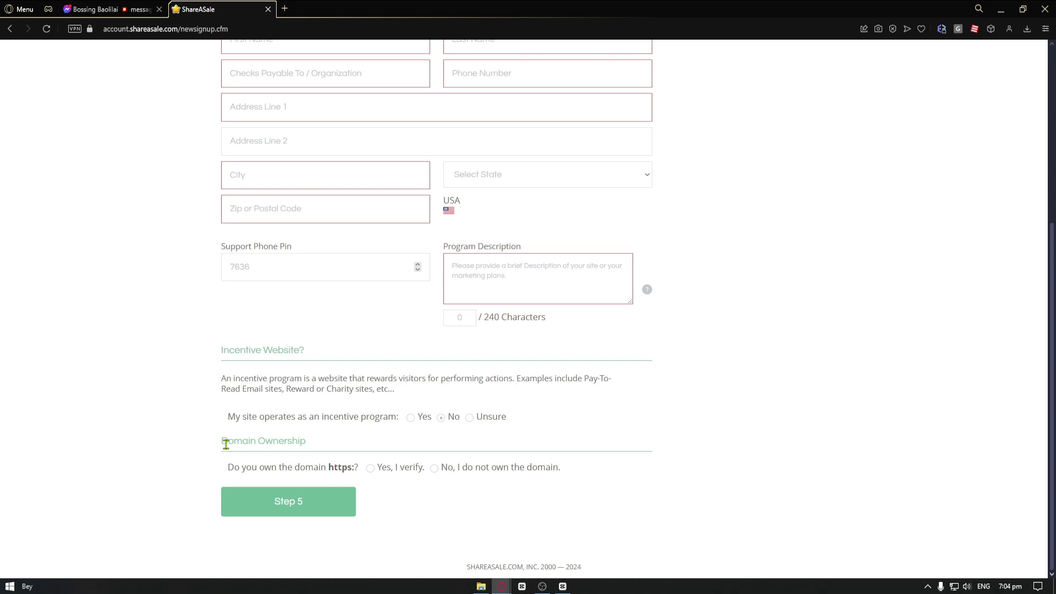
pyautogui.click(435, 467)
pyautogui.scroll(4, 416, 466)
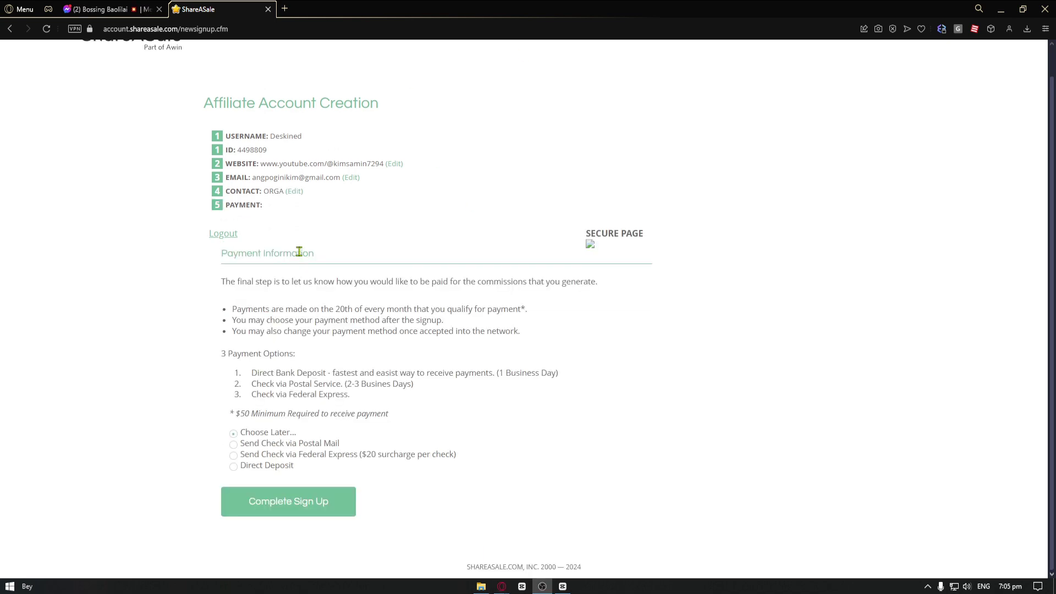
# Review the payment terms and payout options: bank deposit, postal check, FedEx check, $50 minimum
pyautogui.scroll(1, 298, 251)
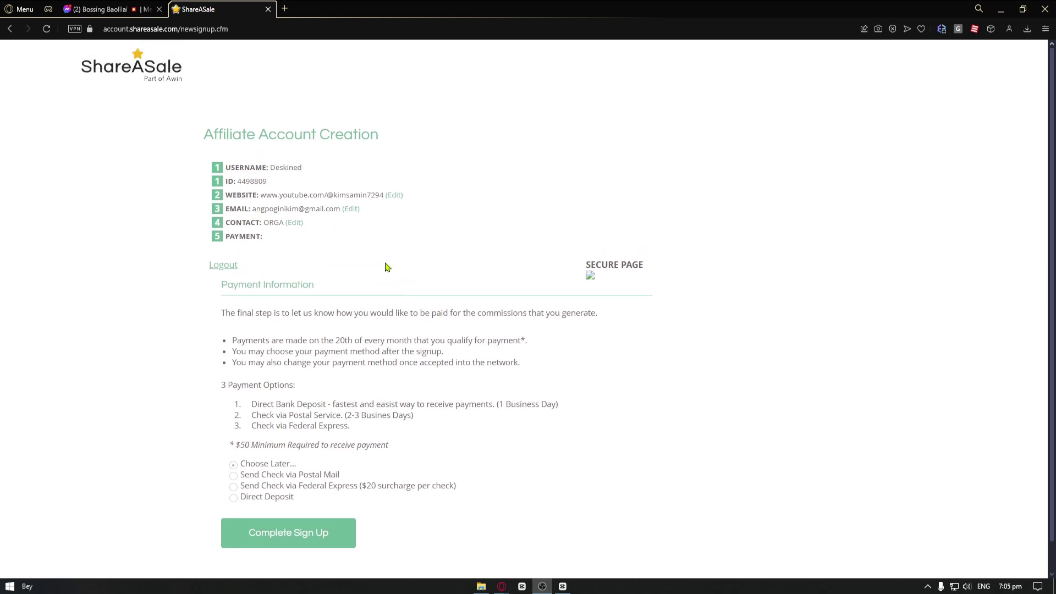
pyautogui.moveTo(221, 312); pyautogui.dragTo(599, 313)
pyautogui.click(543, 323)
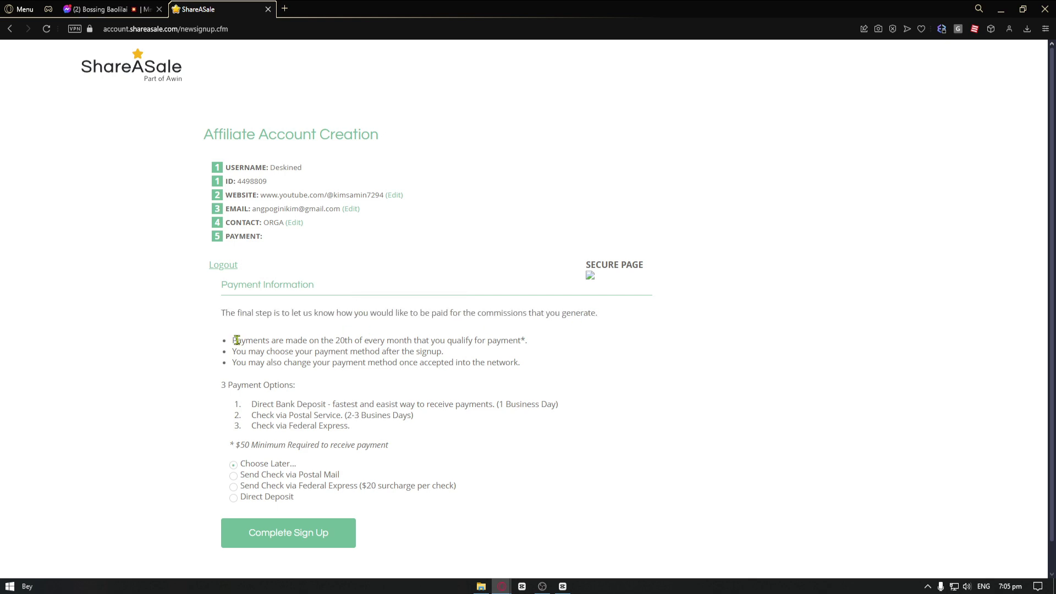
pyautogui.moveTo(236, 340); pyautogui.dragTo(447, 354)
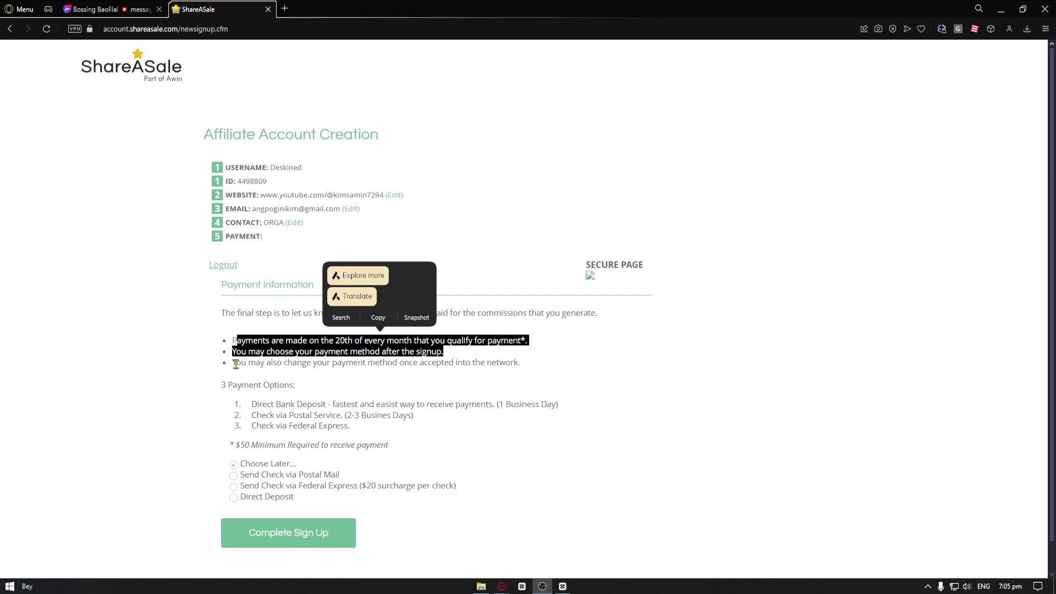
pyautogui.moveTo(236, 364); pyautogui.dragTo(527, 367)
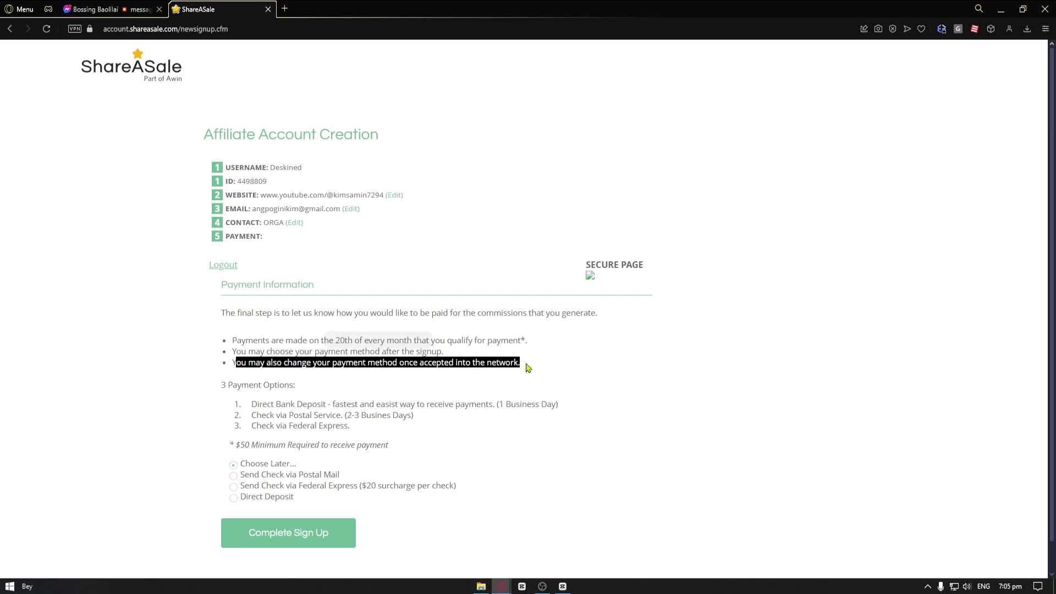
pyautogui.click(527, 367)
pyautogui.scroll(-1, 487, 386)
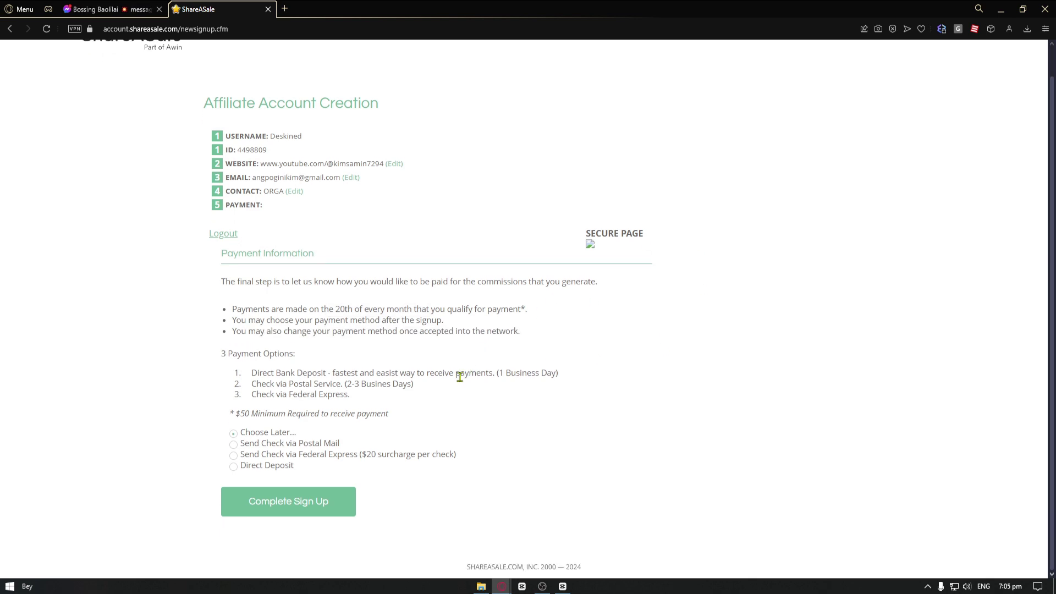
pyautogui.moveTo(224, 365); pyautogui.dragTo(322, 373)
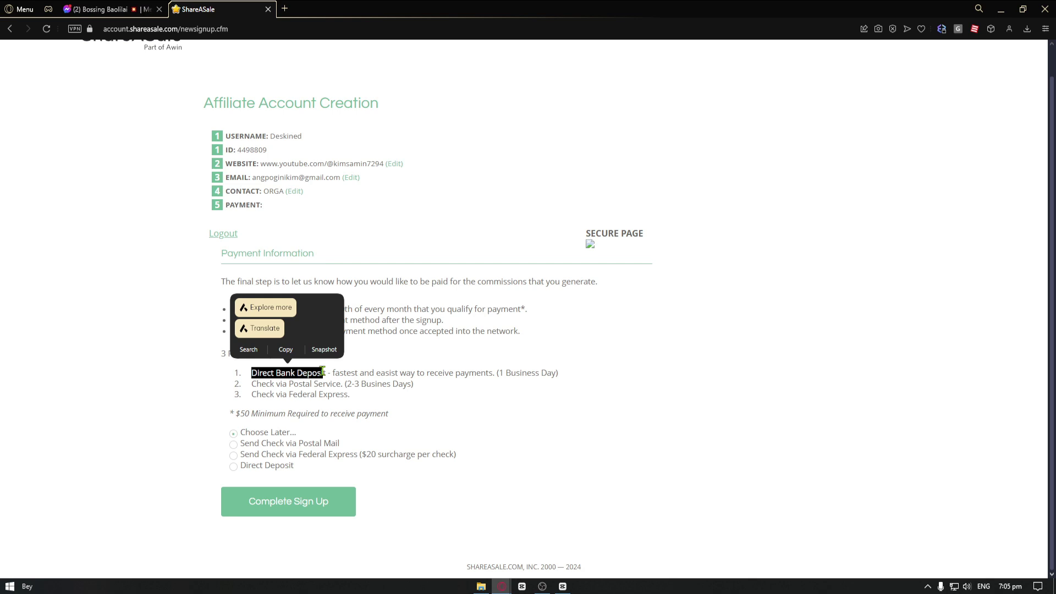
pyautogui.moveTo(254, 385); pyautogui.dragTo(345, 383)
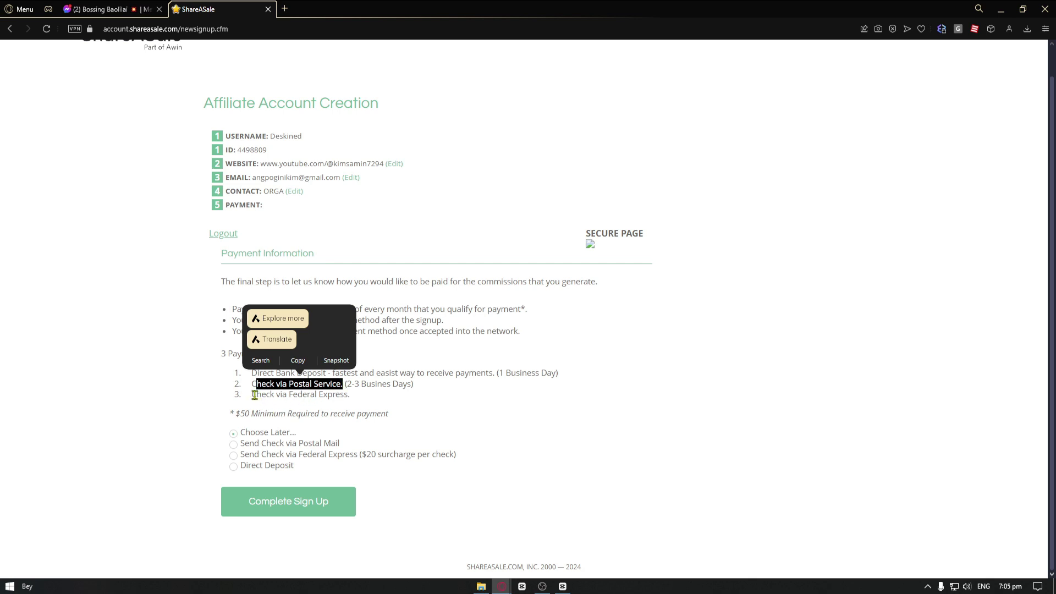
pyautogui.moveTo(254, 395); pyautogui.dragTo(430, 398)
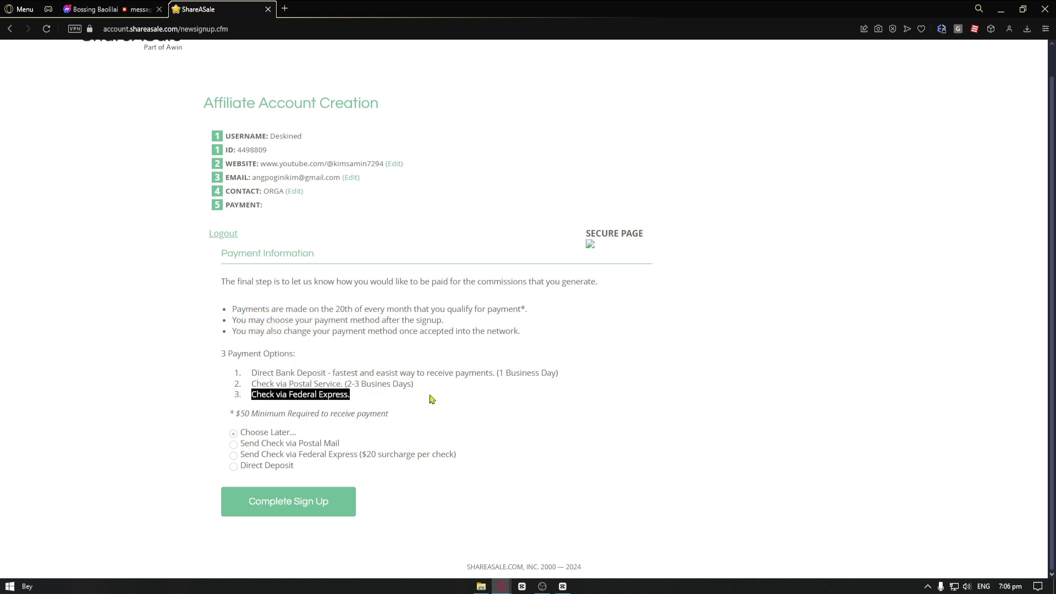
pyautogui.click(430, 398)
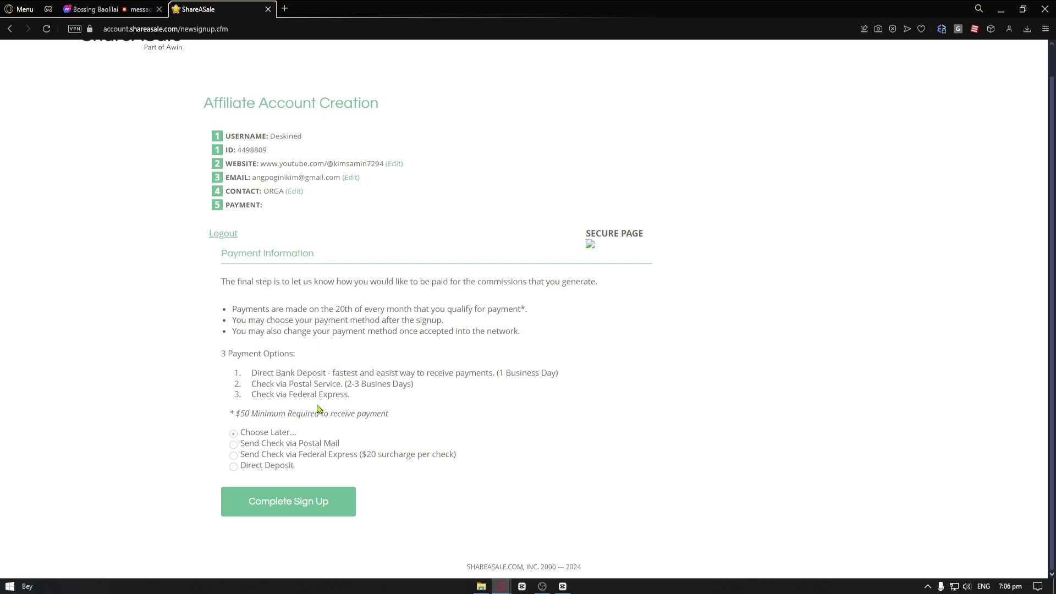
pyautogui.moveTo(233, 414); pyautogui.dragTo(387, 412)
pyautogui.click(388, 413)
# Keep 'Choose Later' as the payout method and submit the payment step
pyautogui.click(273, 501)
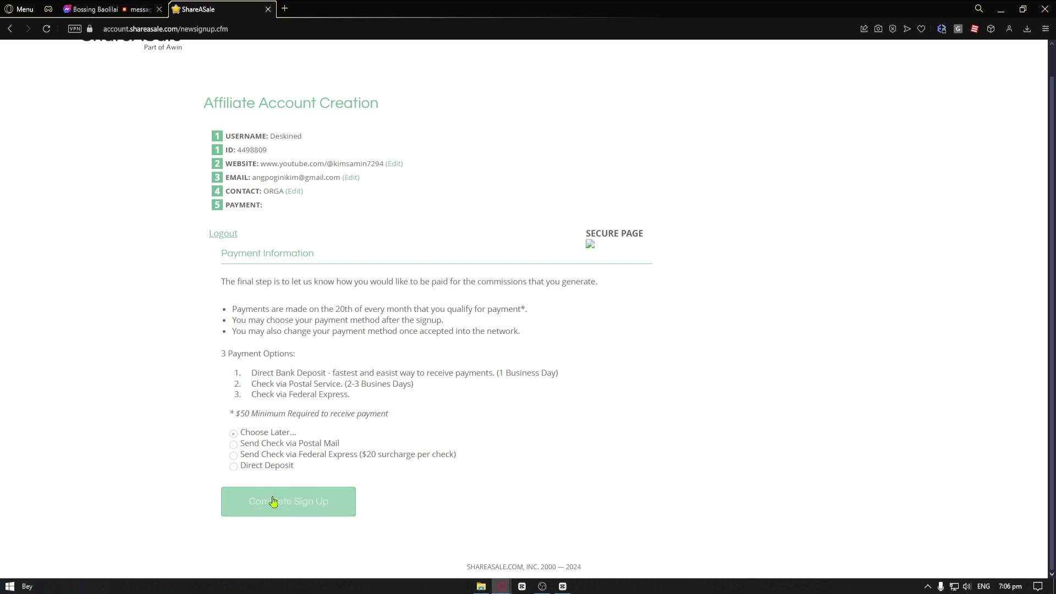
pyautogui.tripleClick(240, 432)
pyautogui.click(242, 433)
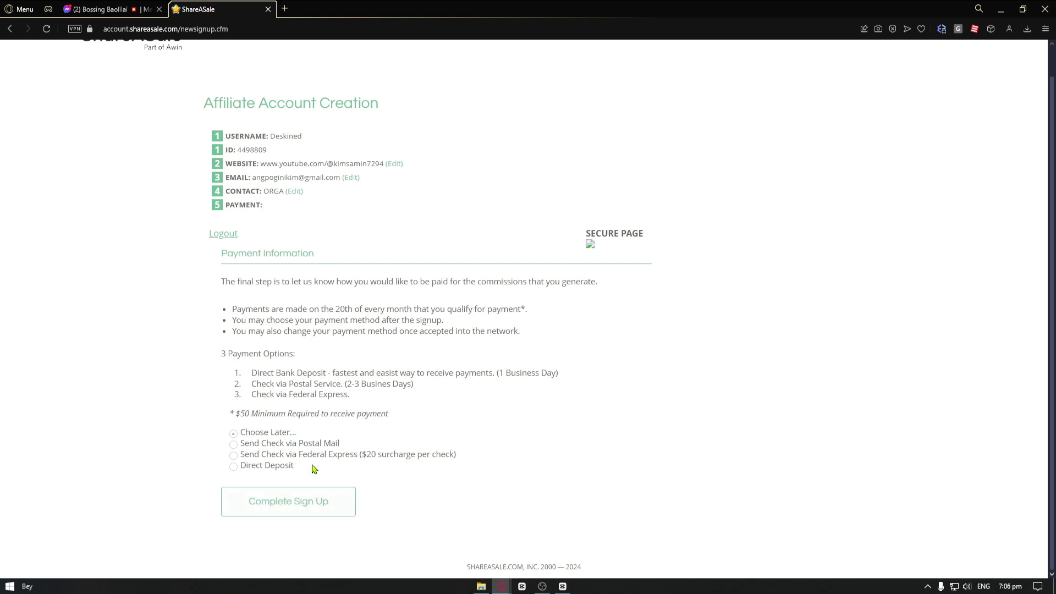
pyautogui.click(308, 507)
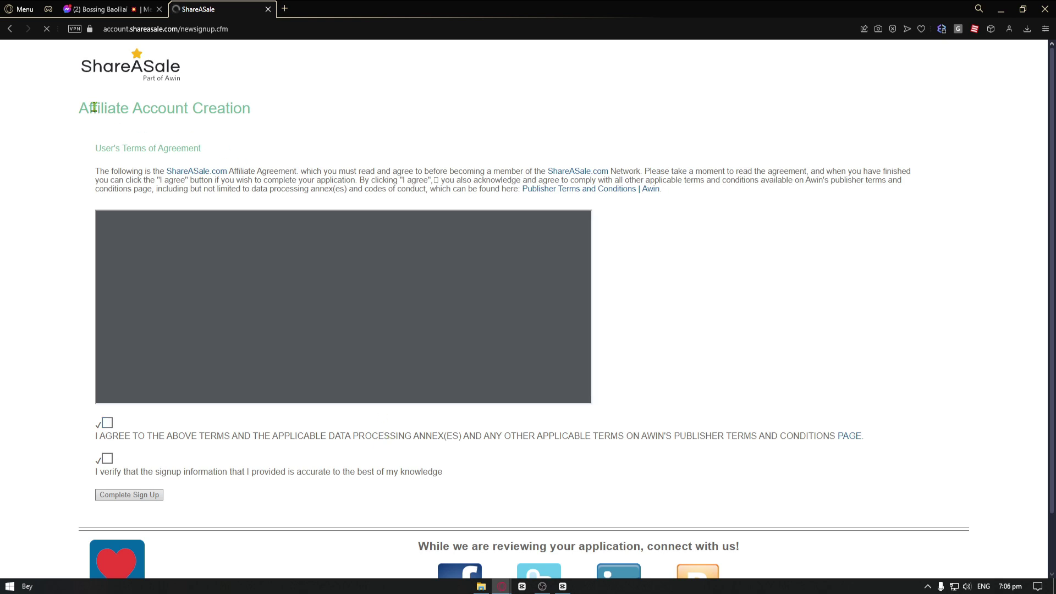
pyautogui.moveTo(80, 109); pyautogui.dragTo(380, 135)
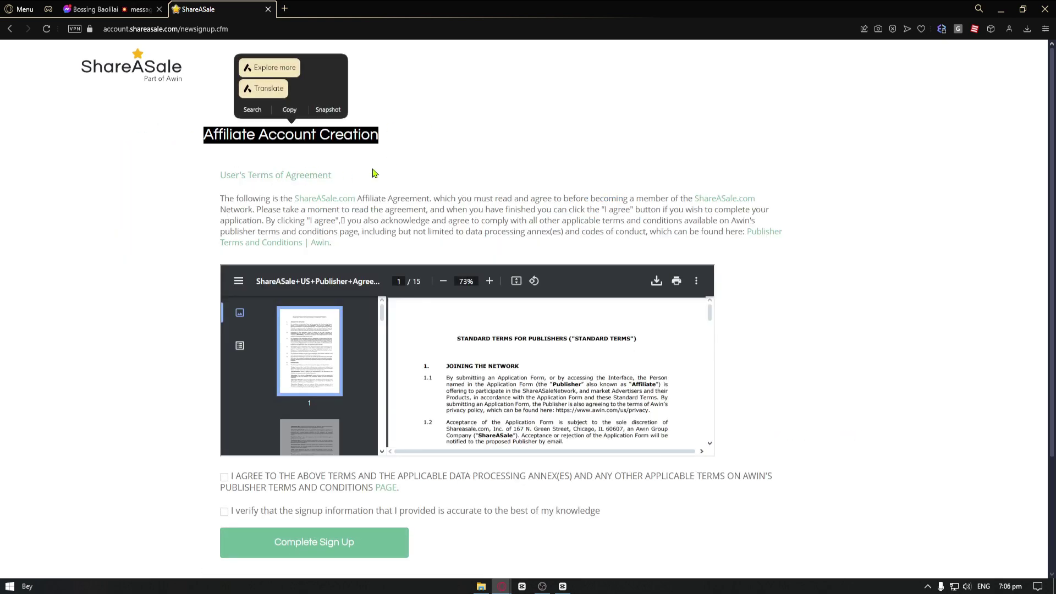
pyautogui.click(624, 194)
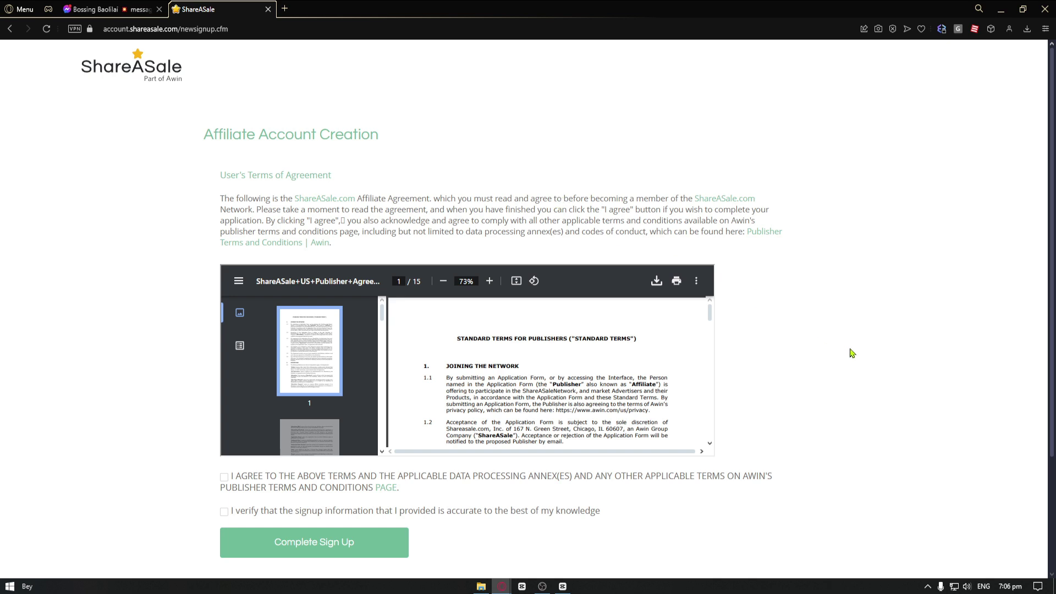
pyautogui.scroll(-1, 851, 353)
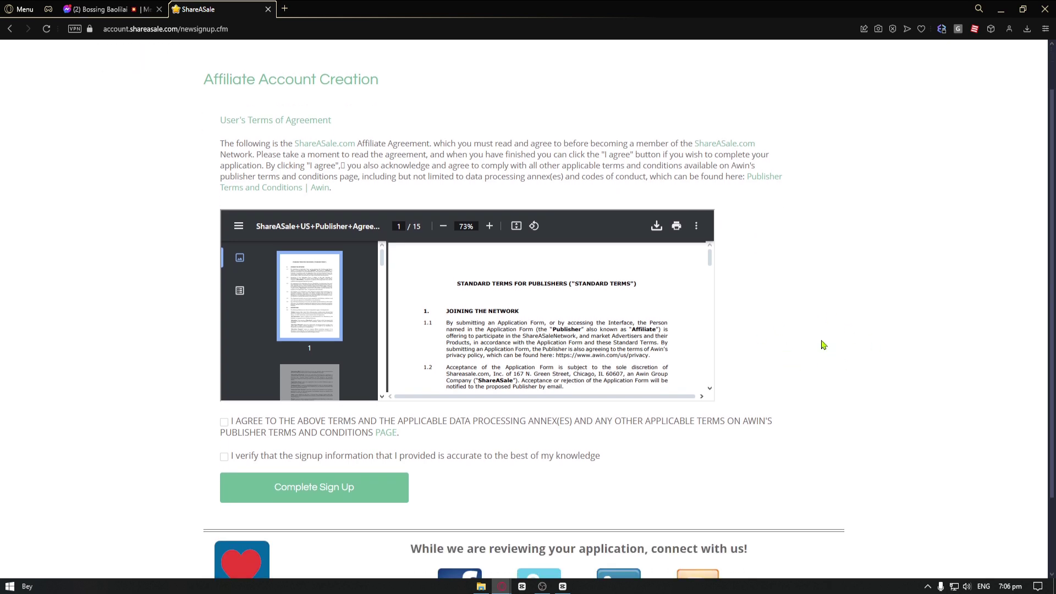
pyautogui.moveTo(229, 144); pyautogui.dragTo(500, 137)
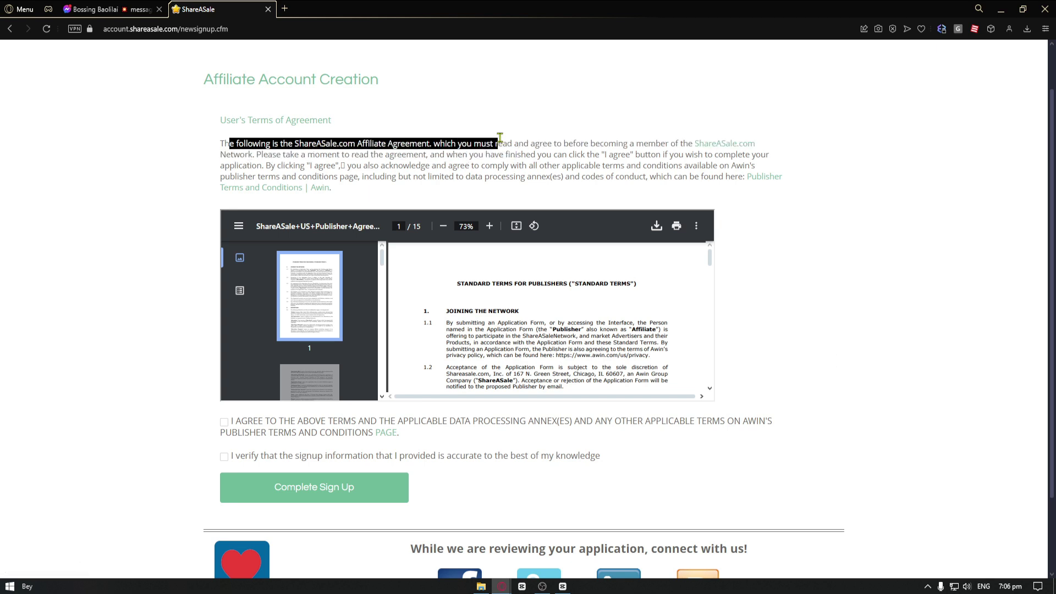
pyautogui.click(505, 138)
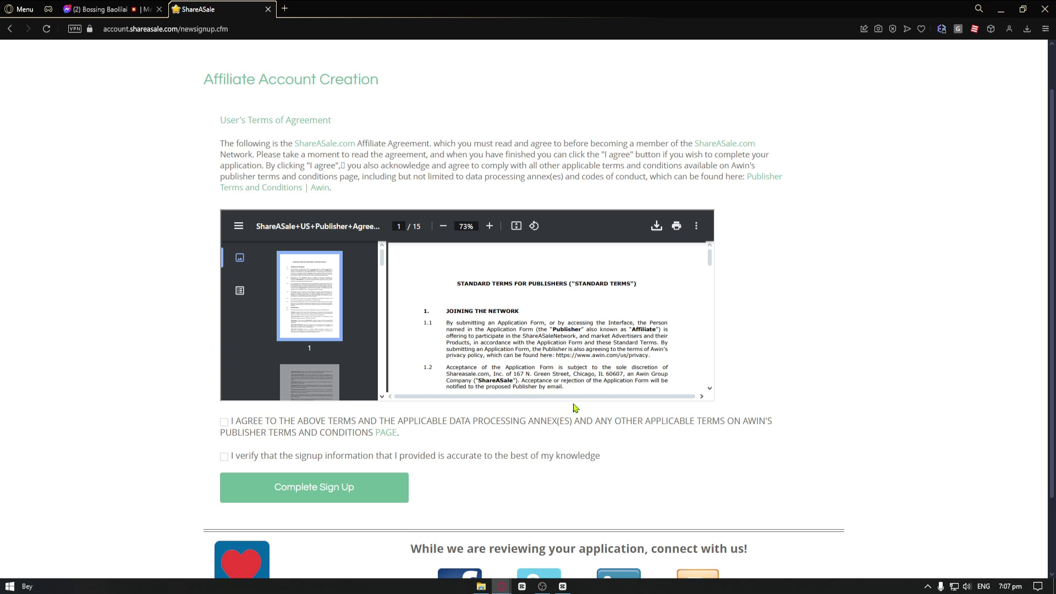
pyautogui.moveTo(664, 156); pyautogui.dragTo(740, 154)
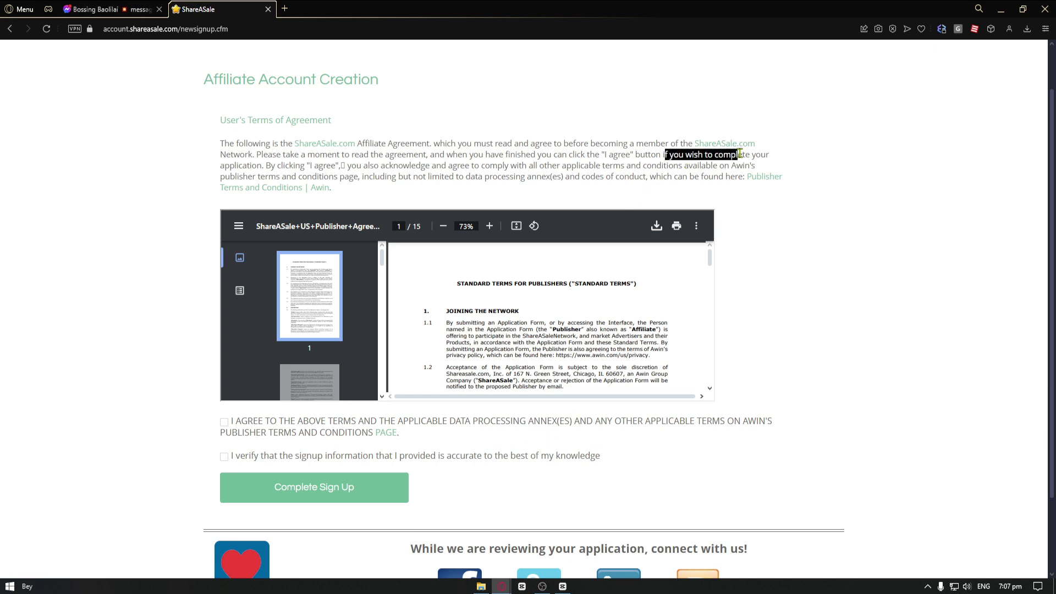
pyautogui.click(274, 166)
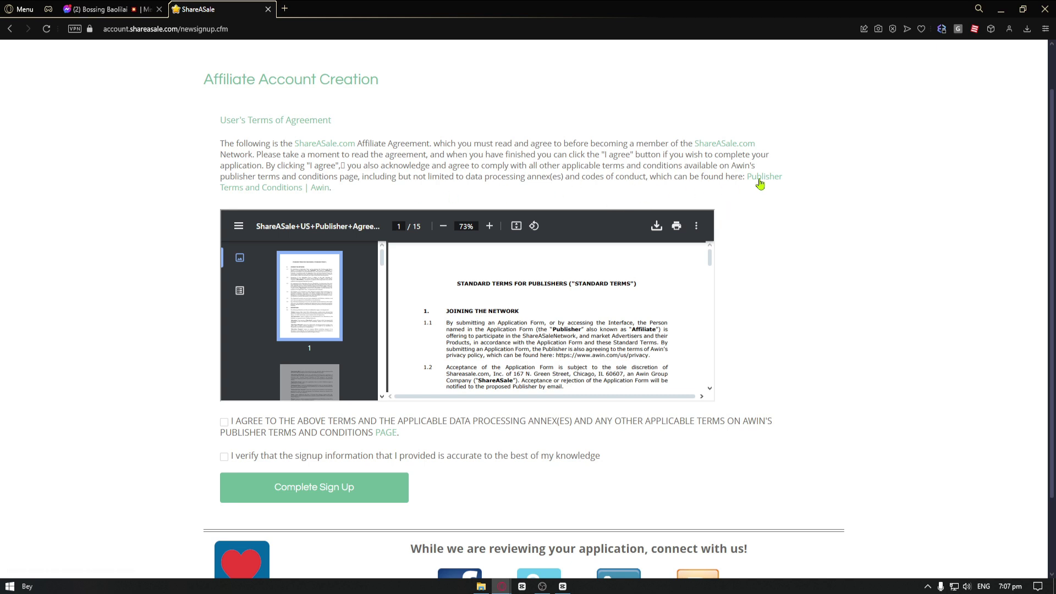
# Scroll the agreement PDF to page 15, tick the information-accuracy box, and click Complete Sign Up
pyautogui.scroll(-5, 687, 307)
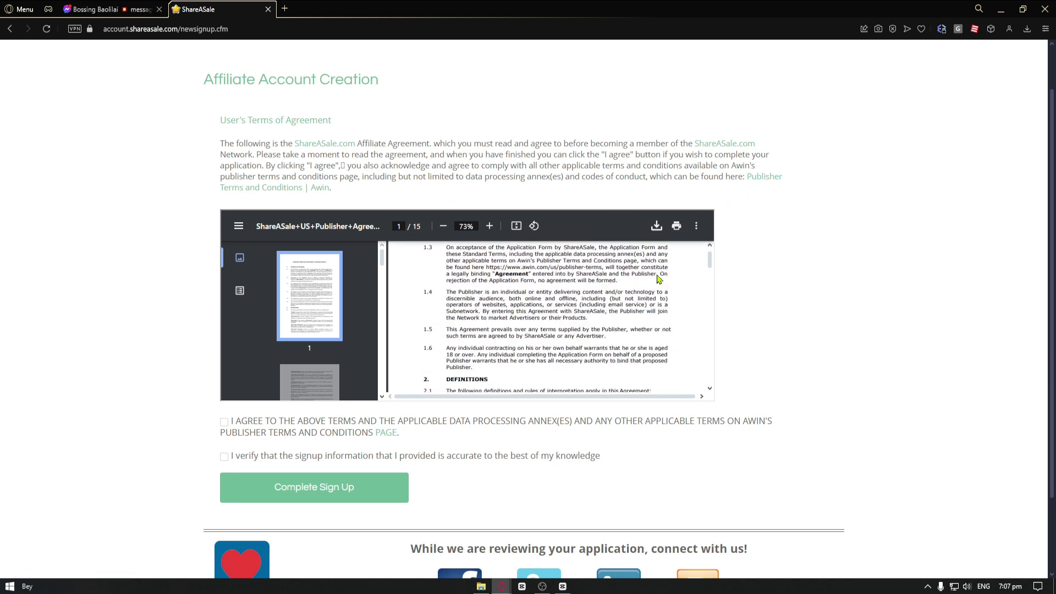
pyautogui.scroll(-2, 815, 325)
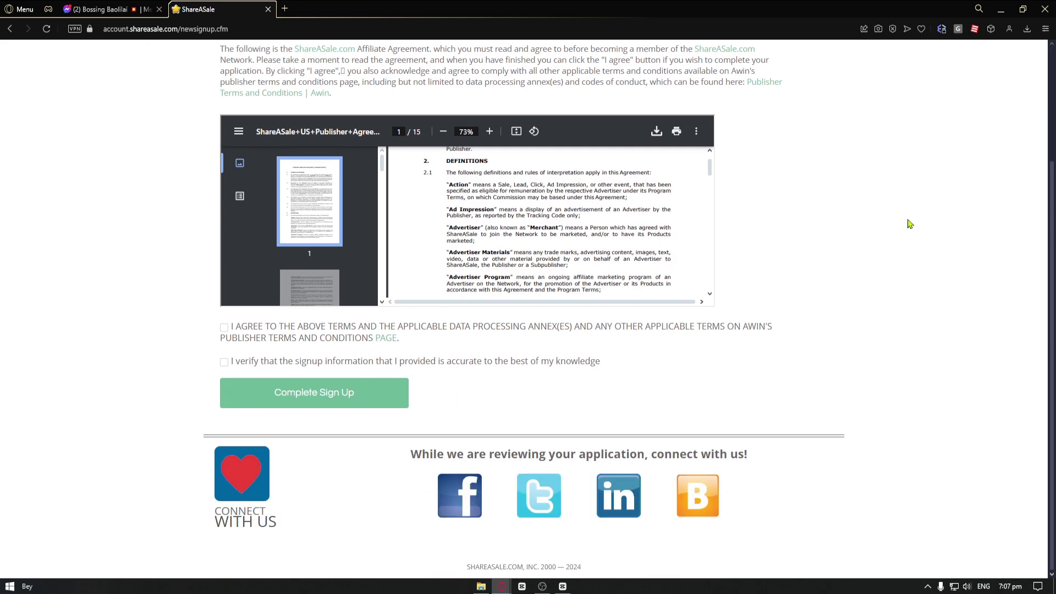
pyautogui.scroll(-3, 583, 250)
pyautogui.scroll(-15, 583, 250)
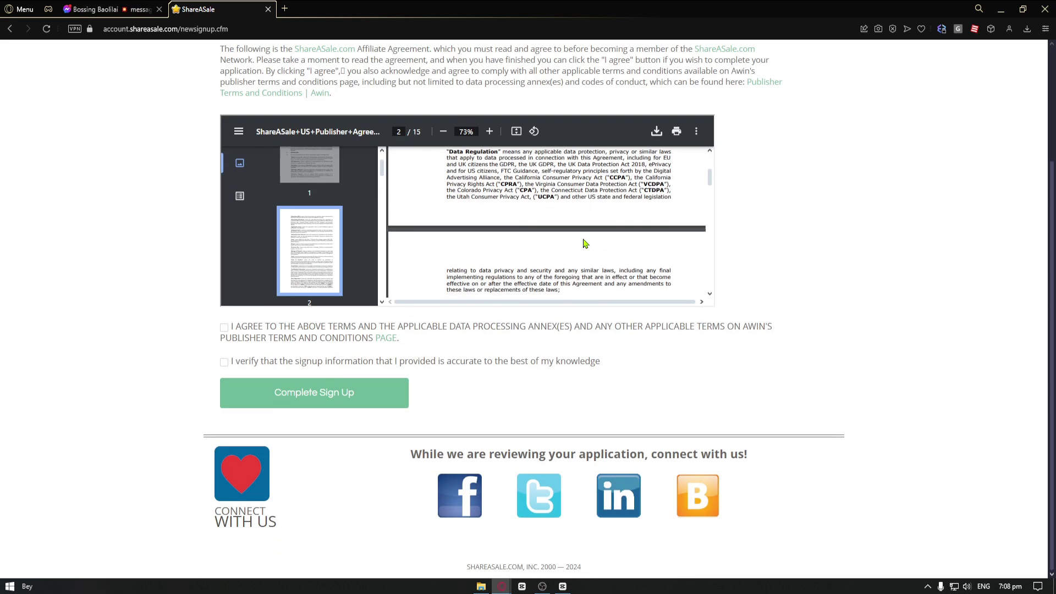
pyautogui.scroll(-10, 670, 245)
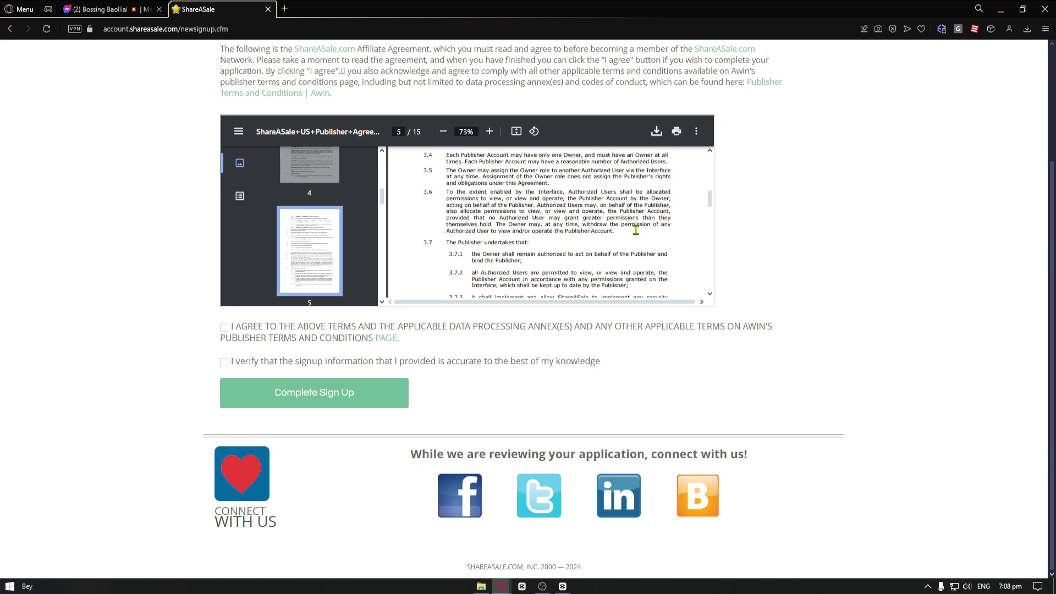
pyautogui.scroll(-13, 619, 240)
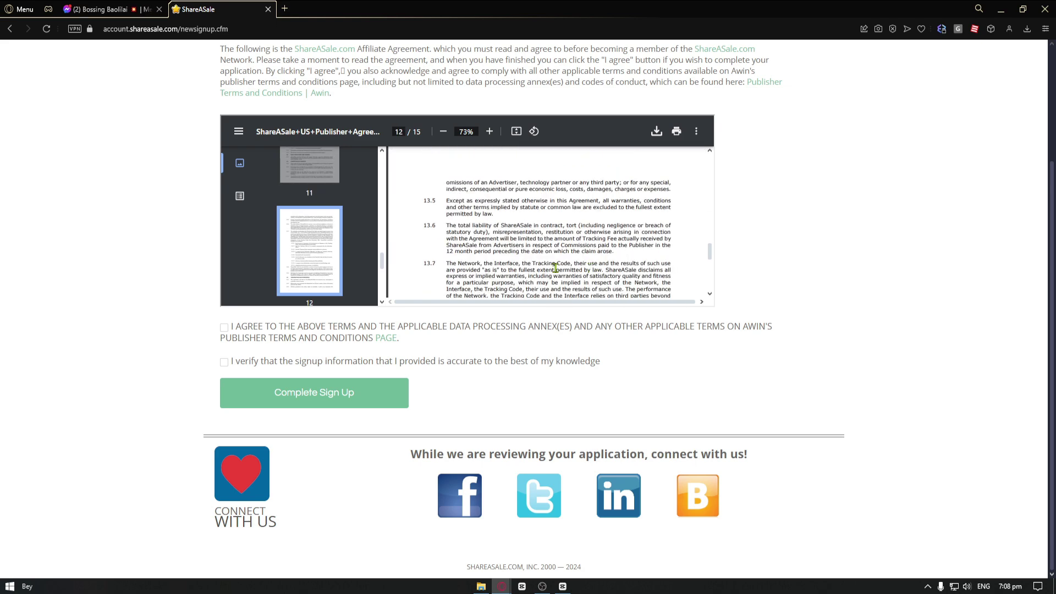
pyautogui.scroll(-10, 558, 225)
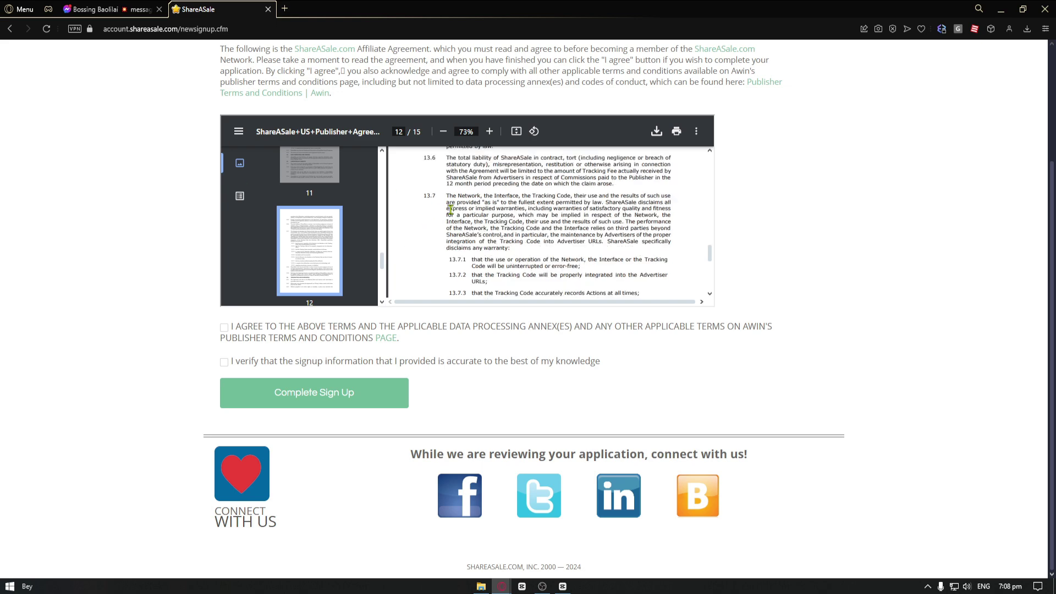
pyautogui.scroll(-3, 558, 225)
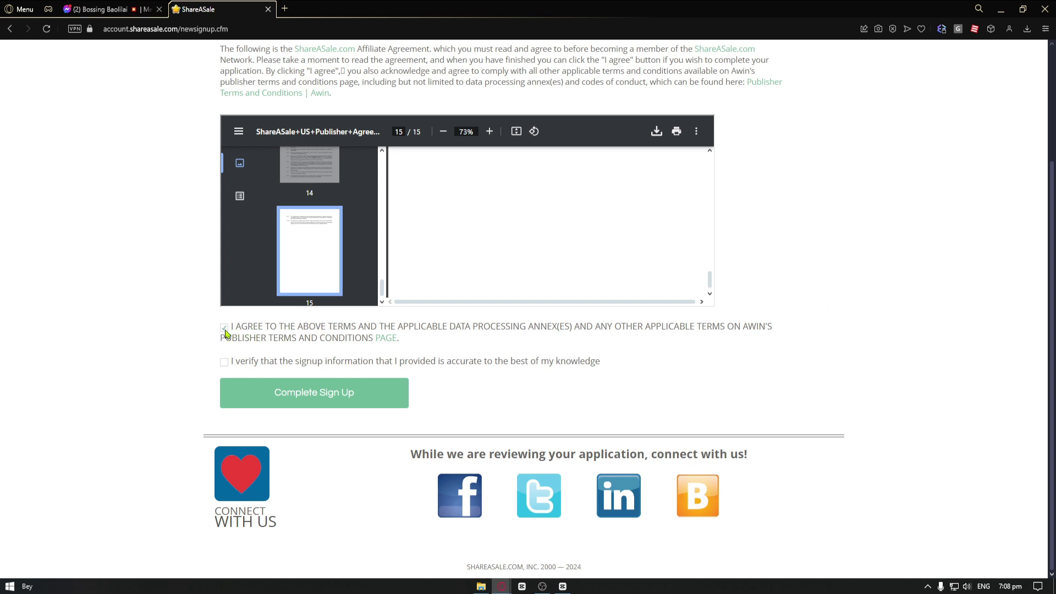
pyautogui.click(224, 363)
pyautogui.click(345, 397)
pyautogui.scroll(3, 487, 398)
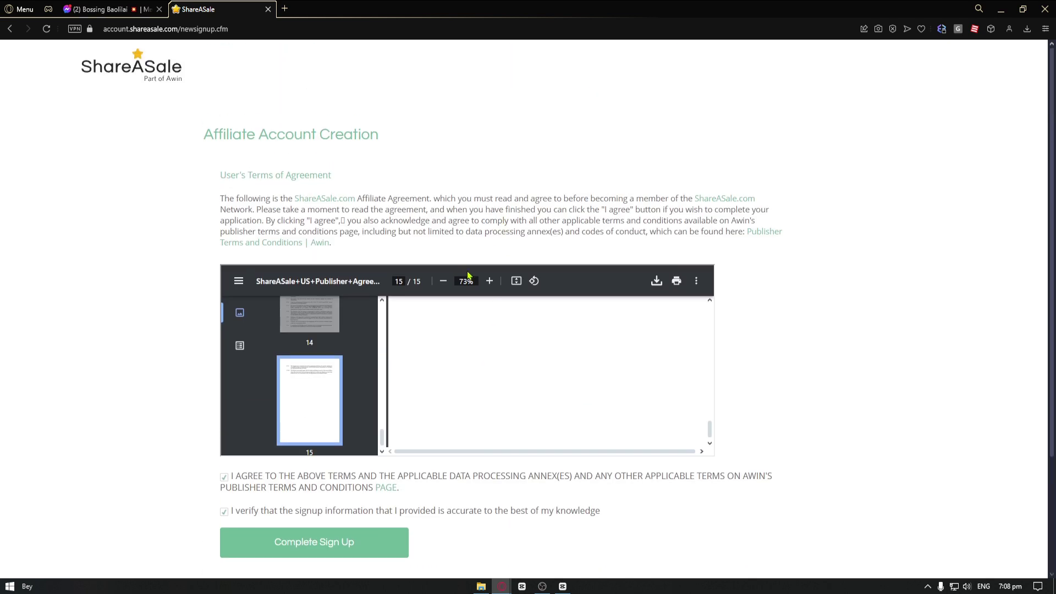